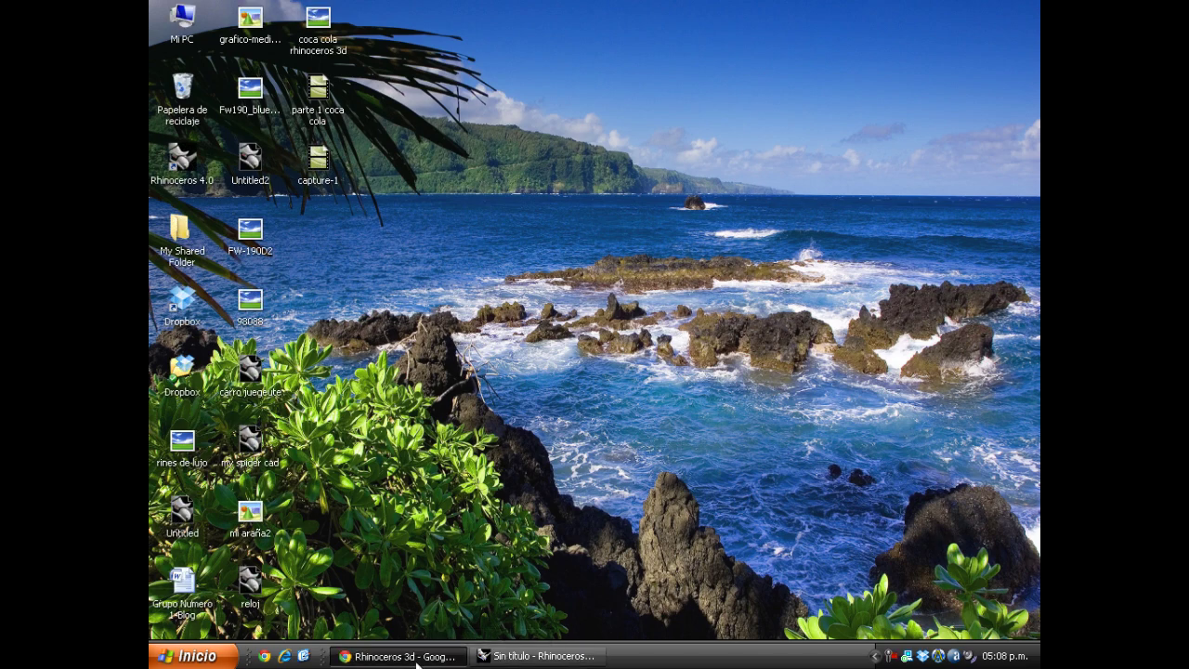
Step: Switch to Rhinoceros and inspect the bottle model from several angles in the perspective view
click(417, 660)
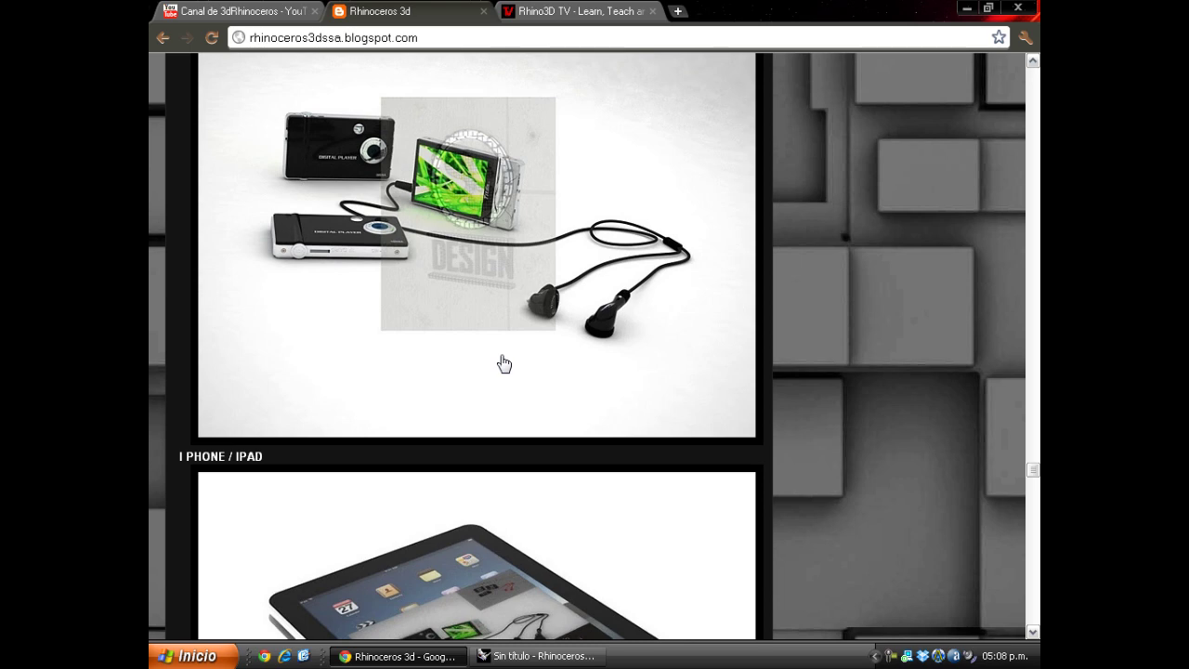
click(499, 655)
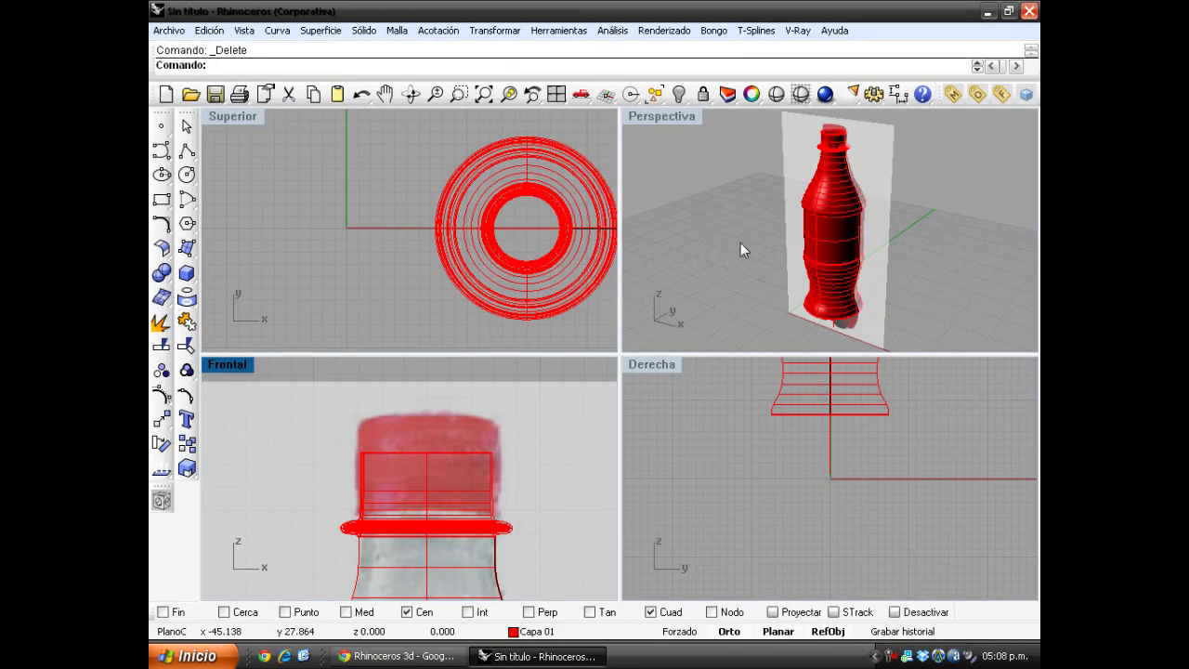
right_drag(830, 275, 854, 208)
right_drag(824, 249, 801, 270)
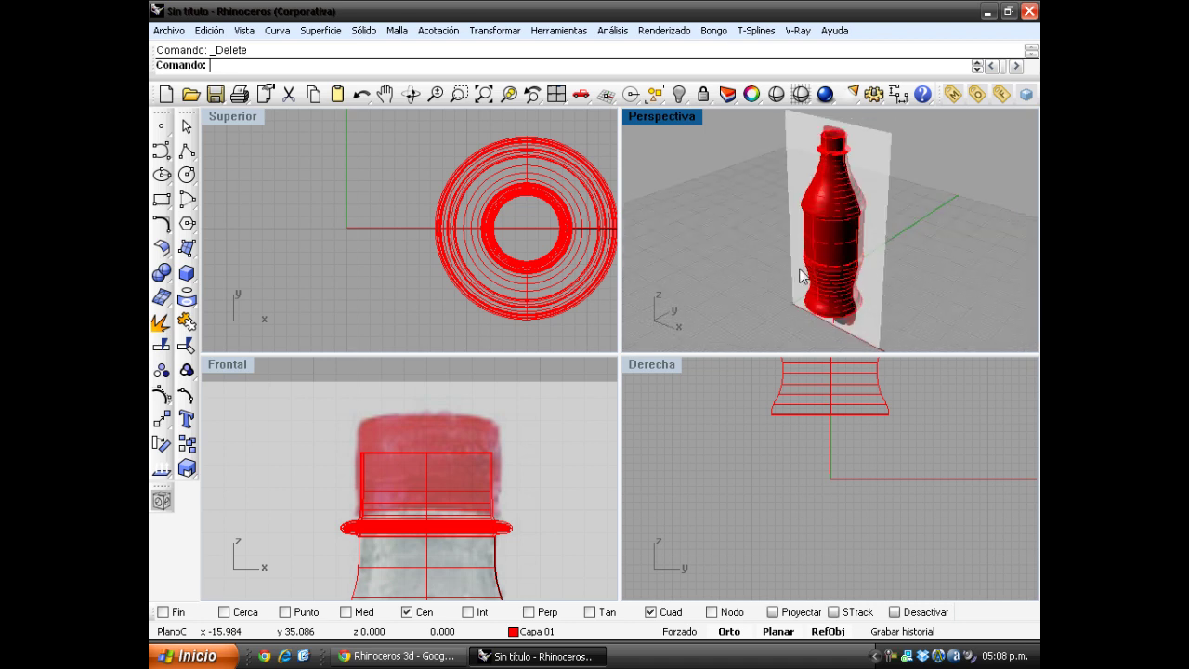
right_drag(865, 244, 802, 223)
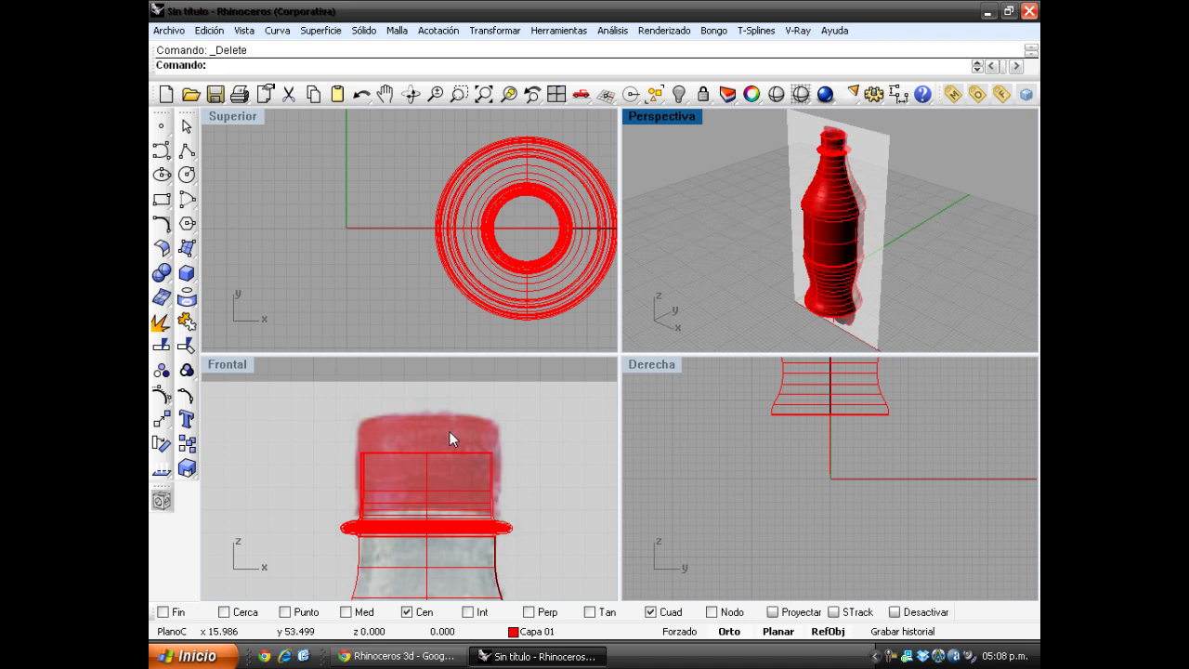
Step: Draw a three-turn helix of about 3 units radius around the bottle neck, with its axis running from the rim's centre down to the collar
scroll(425, 476, up, 4)
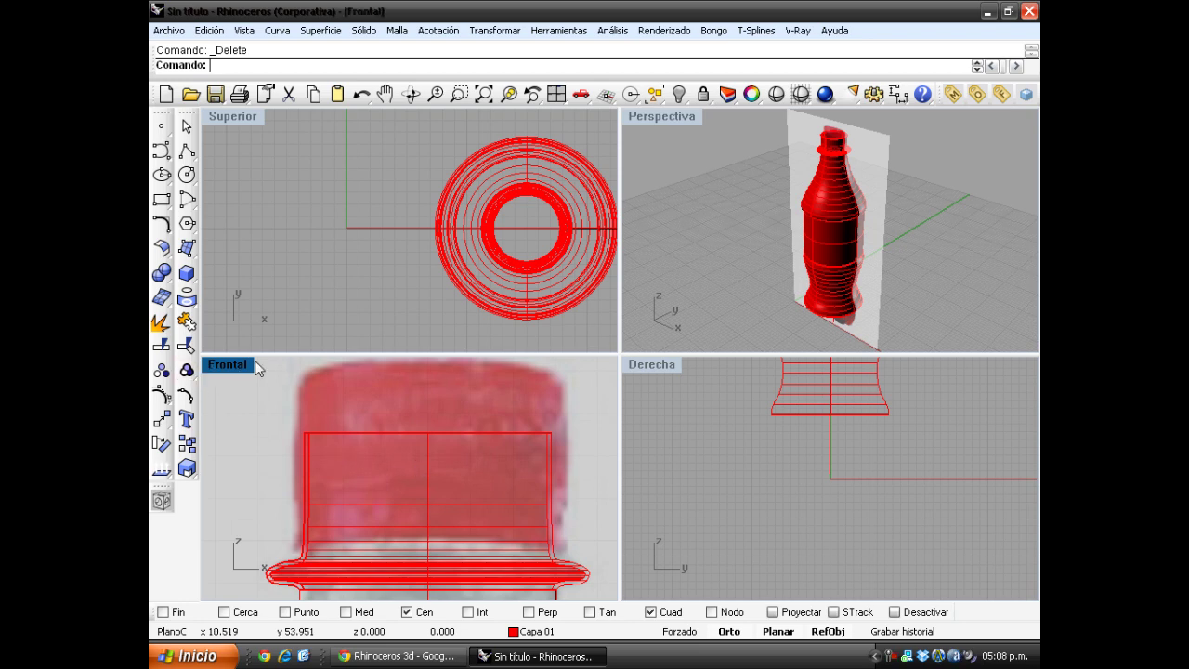
key(ctrl+m)
click(276, 29)
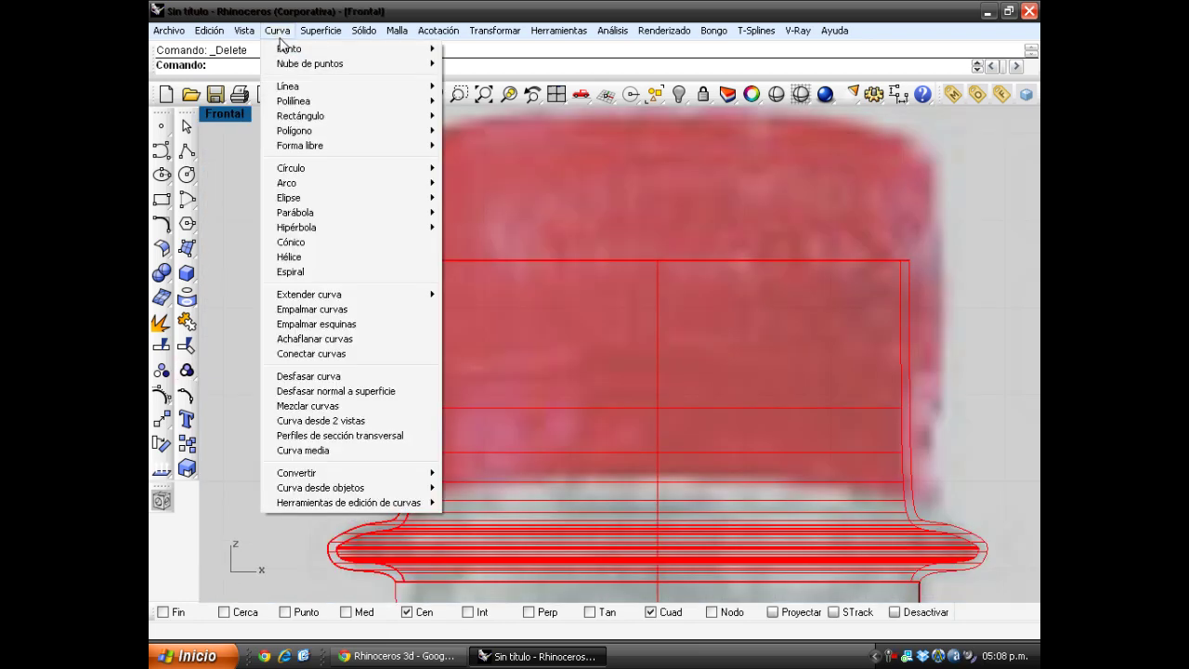
click(321, 256)
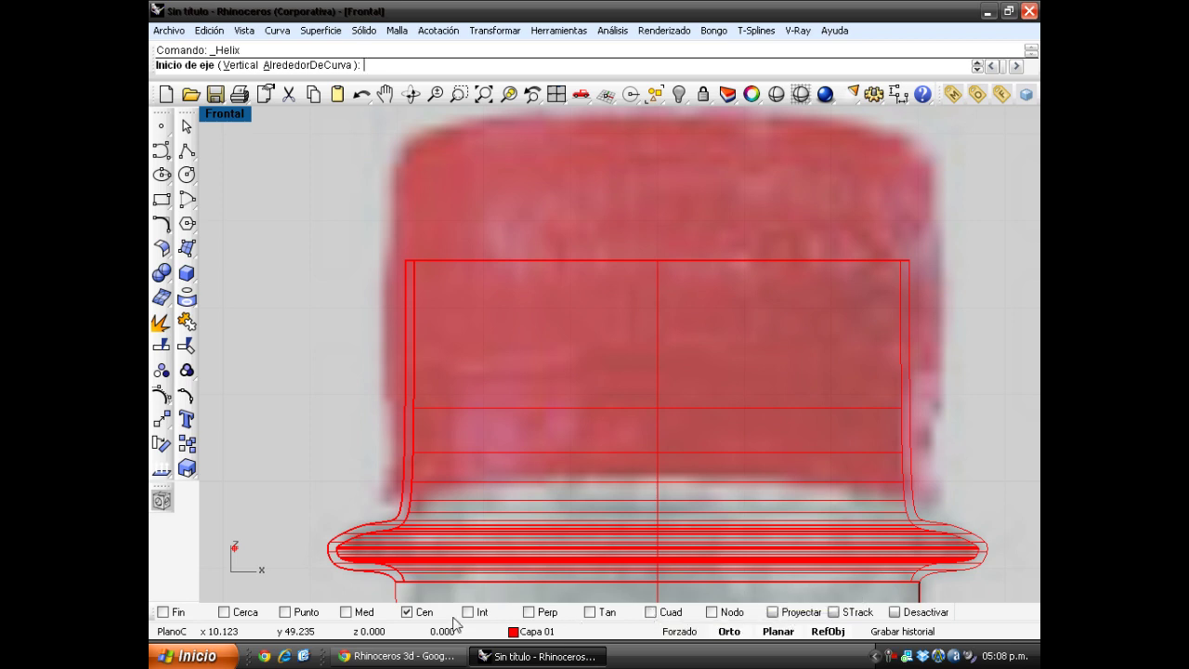
click(656, 259)
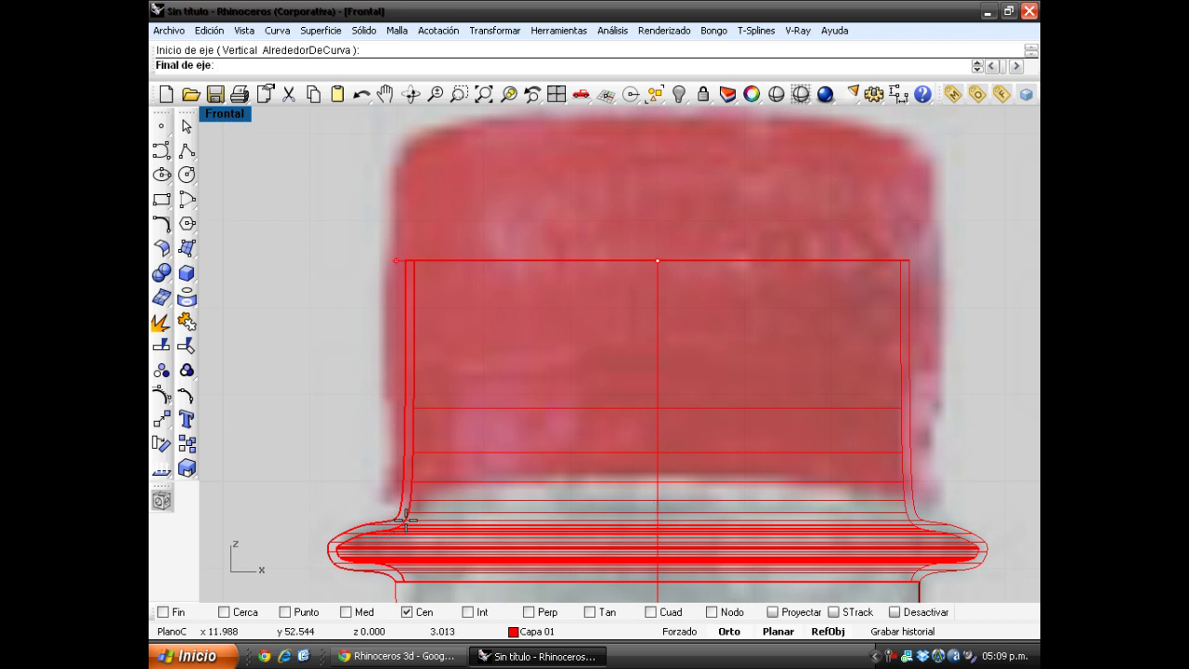
click(657, 514)
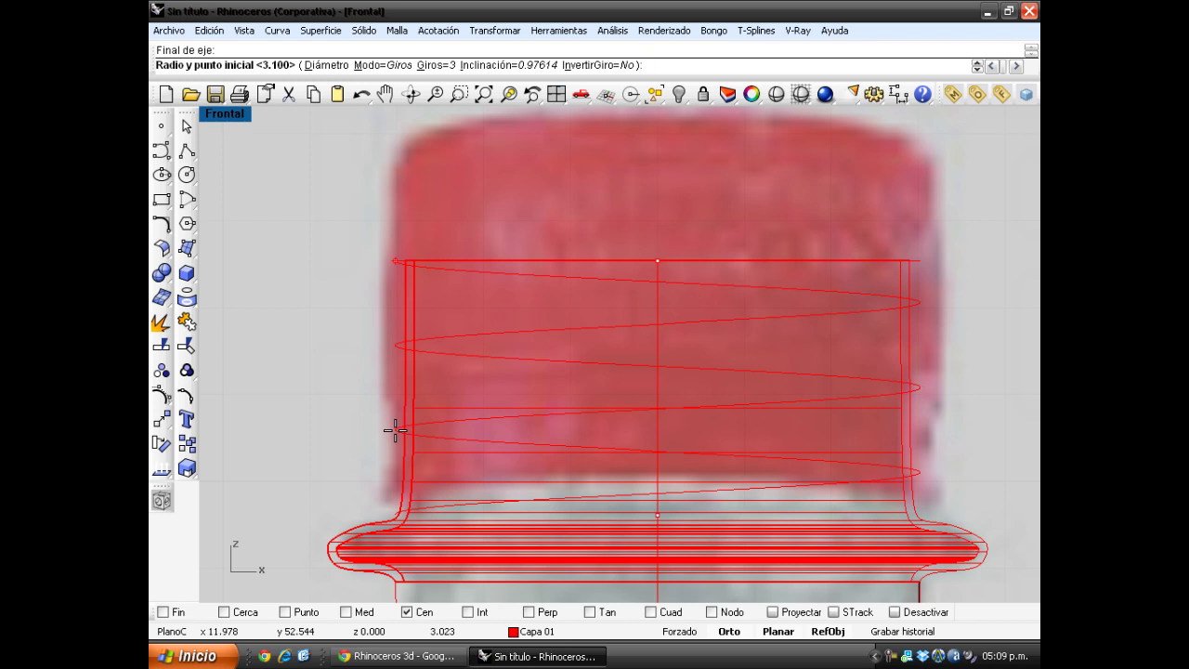
click(395, 430)
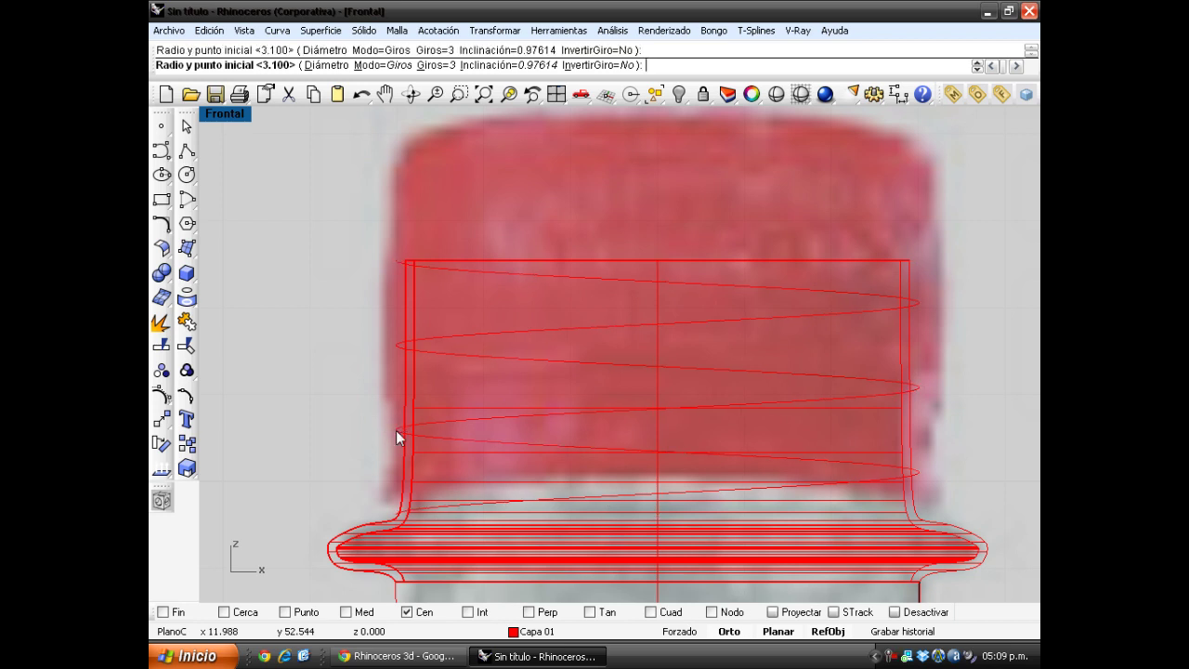
click(468, 336)
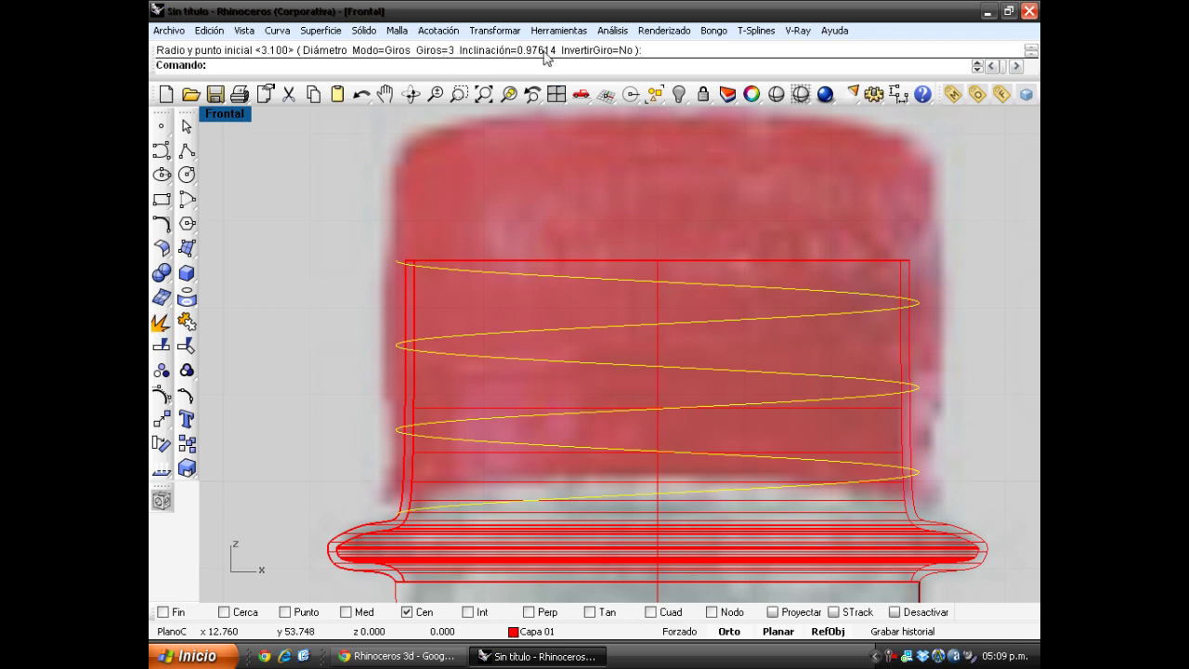
Step: Examine the helix around the bottle neck up close in the perspective view
double_click(225, 119)
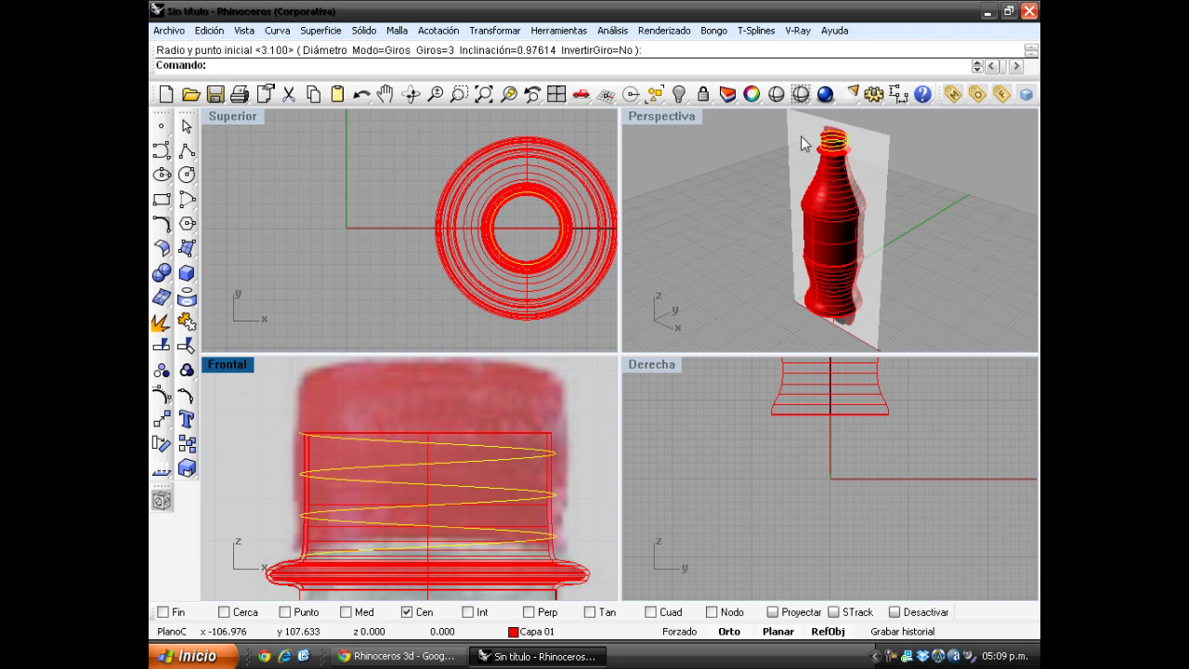
scroll(830, 136, up, 6)
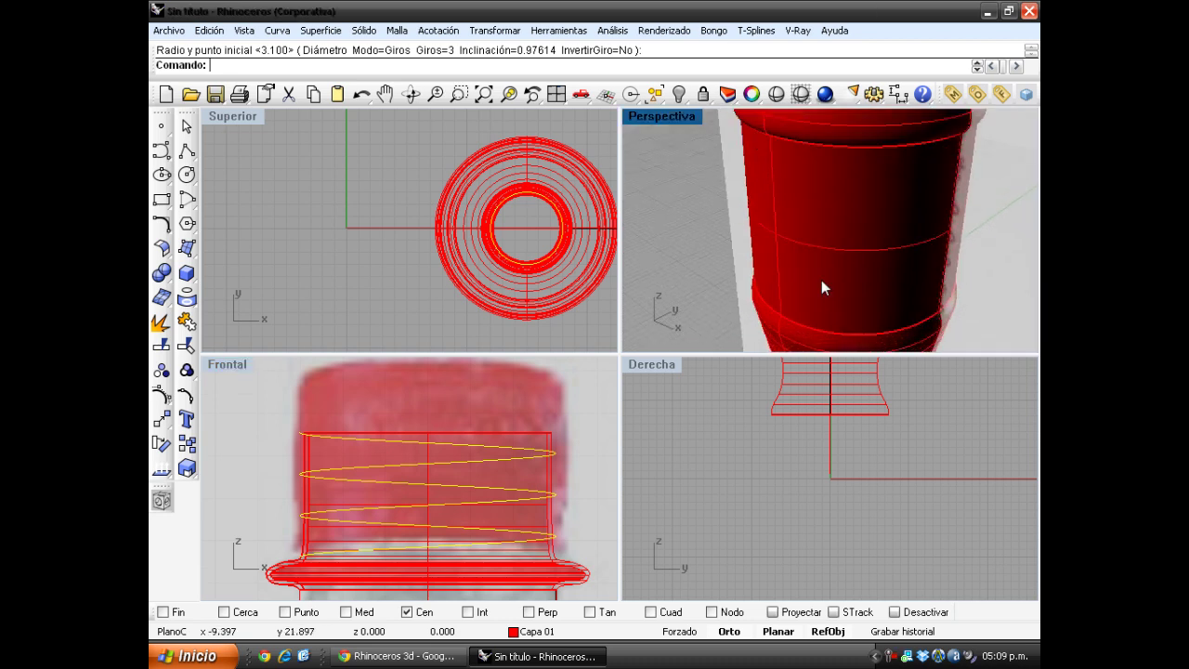
scroll(818, 281, down, 5)
right_drag(832, 199, 834, 162)
scroll(833, 162, up, 10)
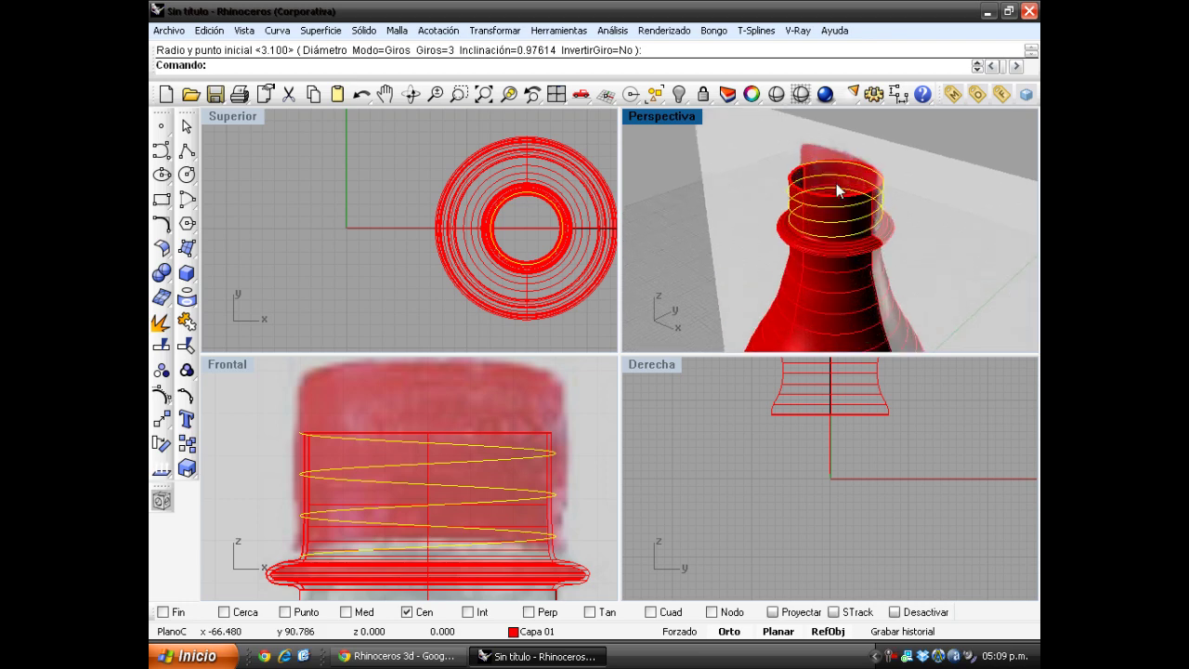
scroll(812, 192, down, 3)
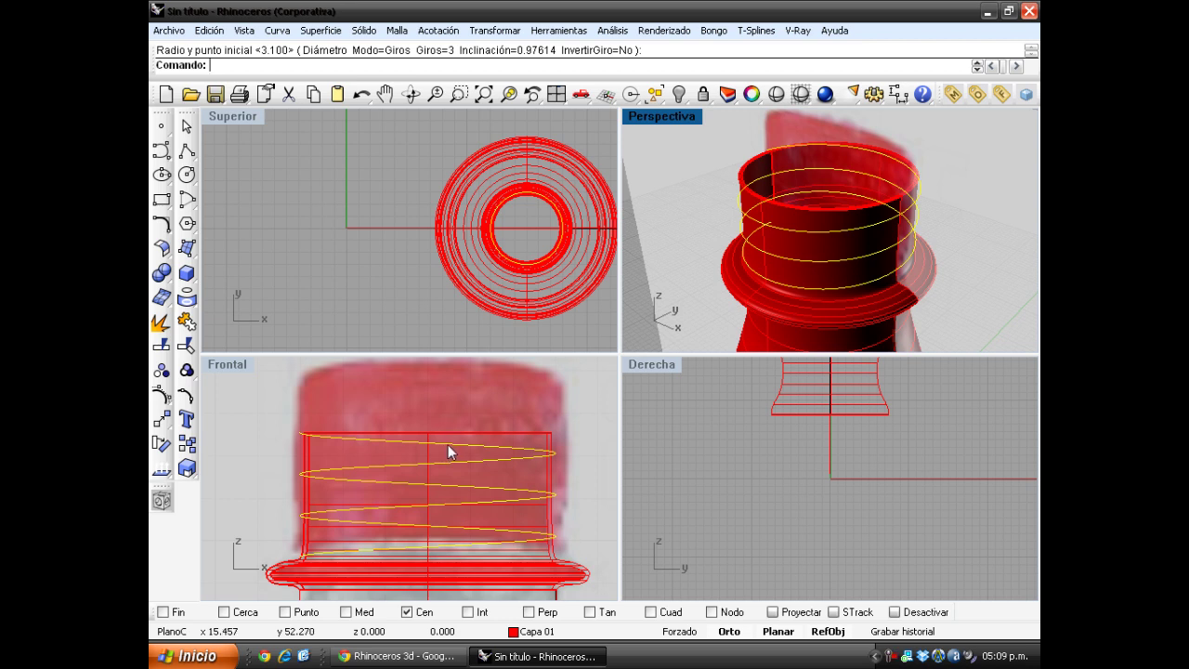
Step: Draw an inscribed 3-sided polygon in the front view, centred on the helix's upper end with End snap and one corner pointing away from the neck
click(187, 224)
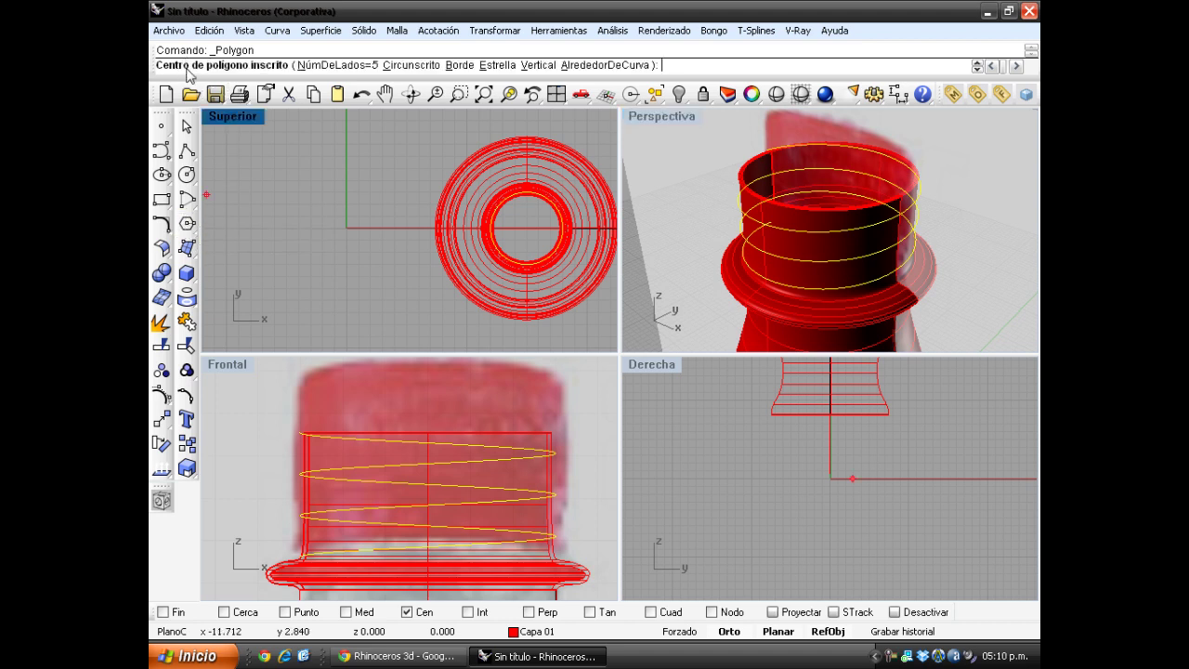
click(321, 69)
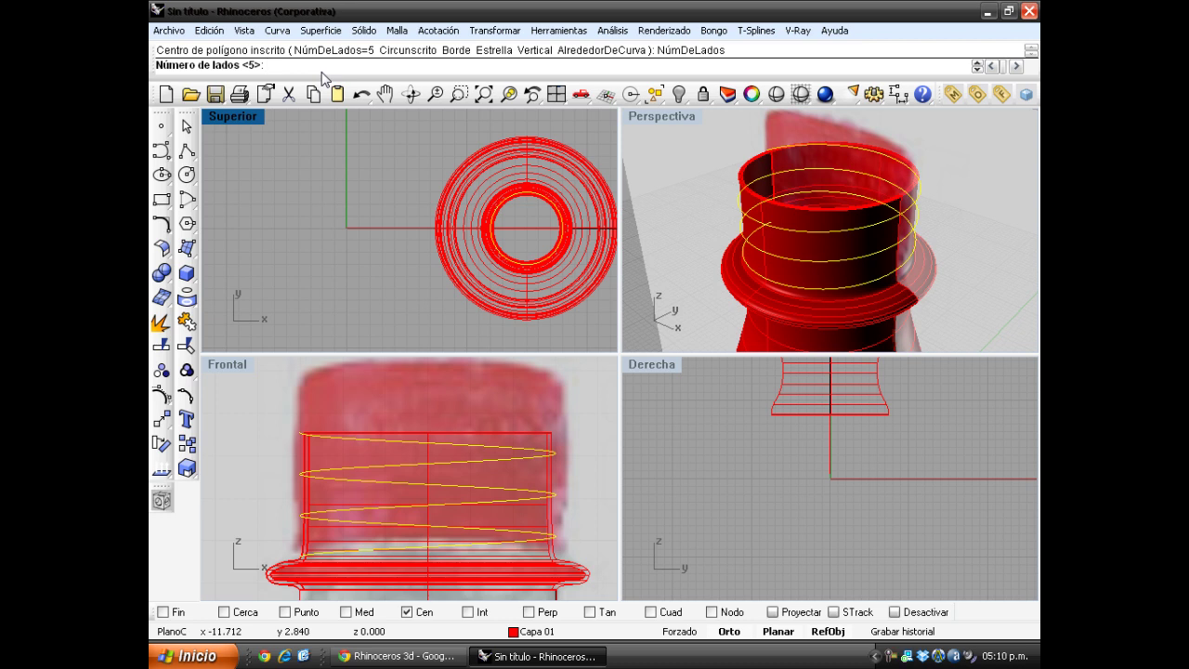
key(Return)
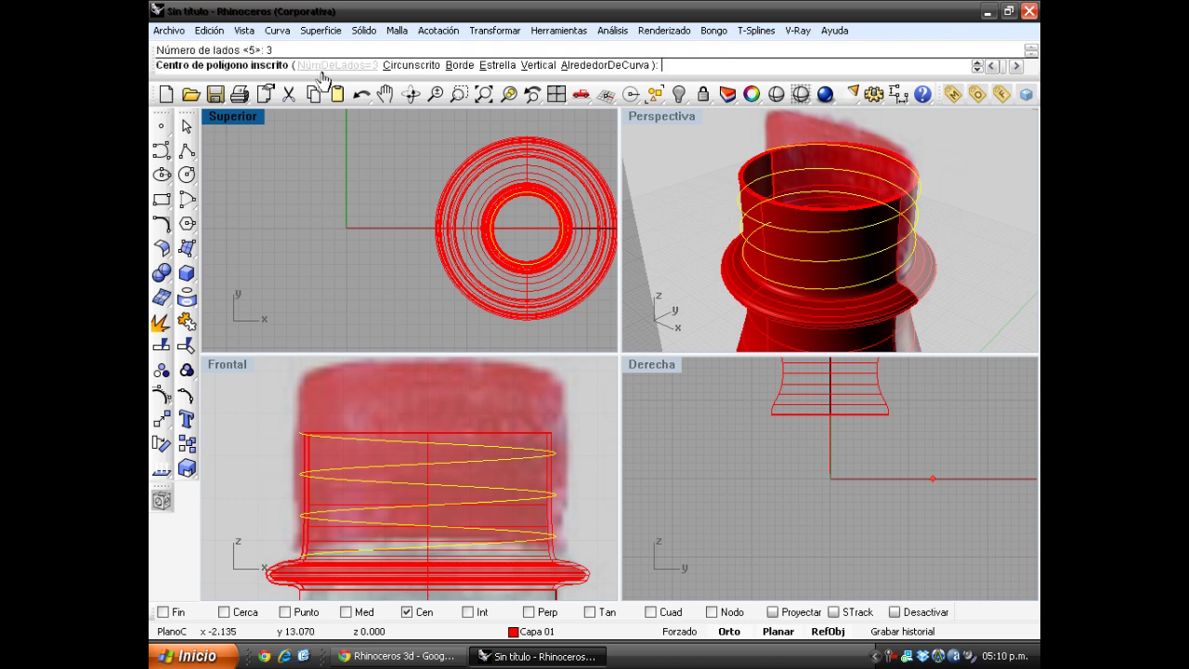
scroll(292, 427, up, 3)
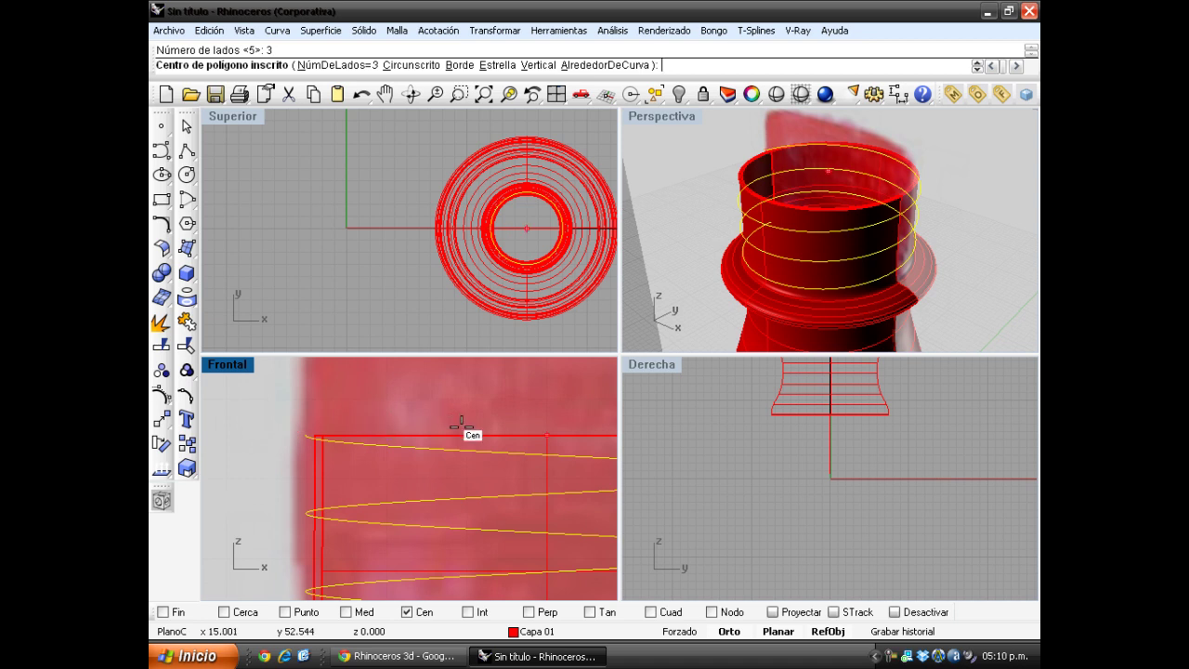
click(407, 612)
click(163, 612)
scroll(303, 433, up, 3)
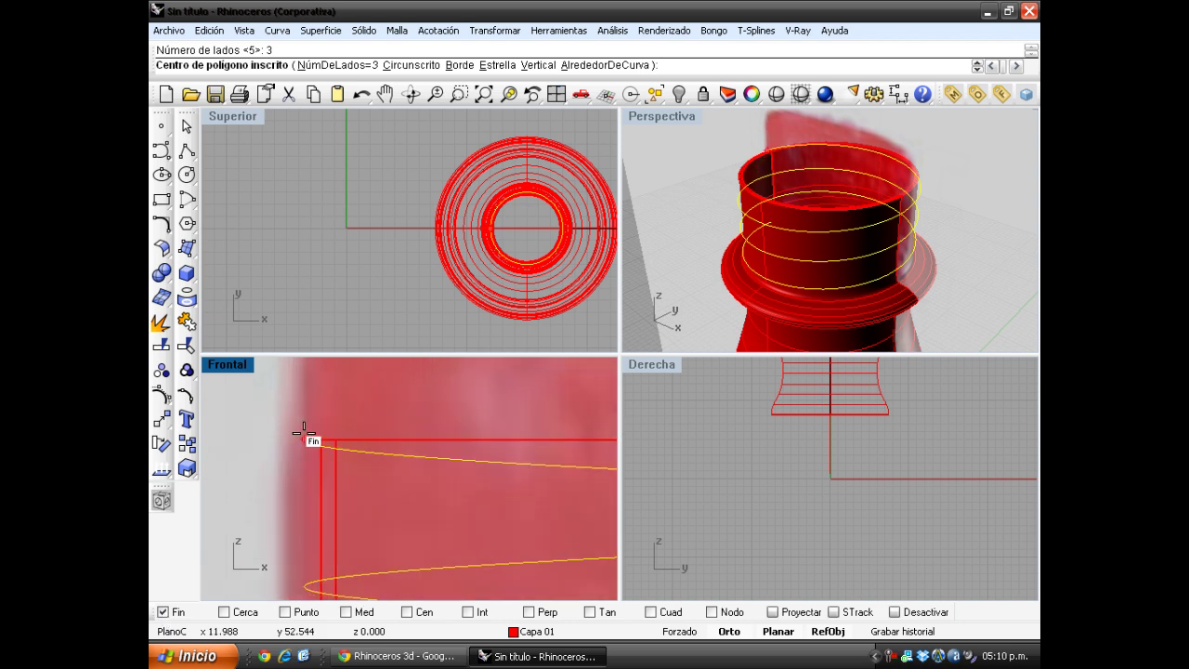
scroll(303, 433, up, 2)
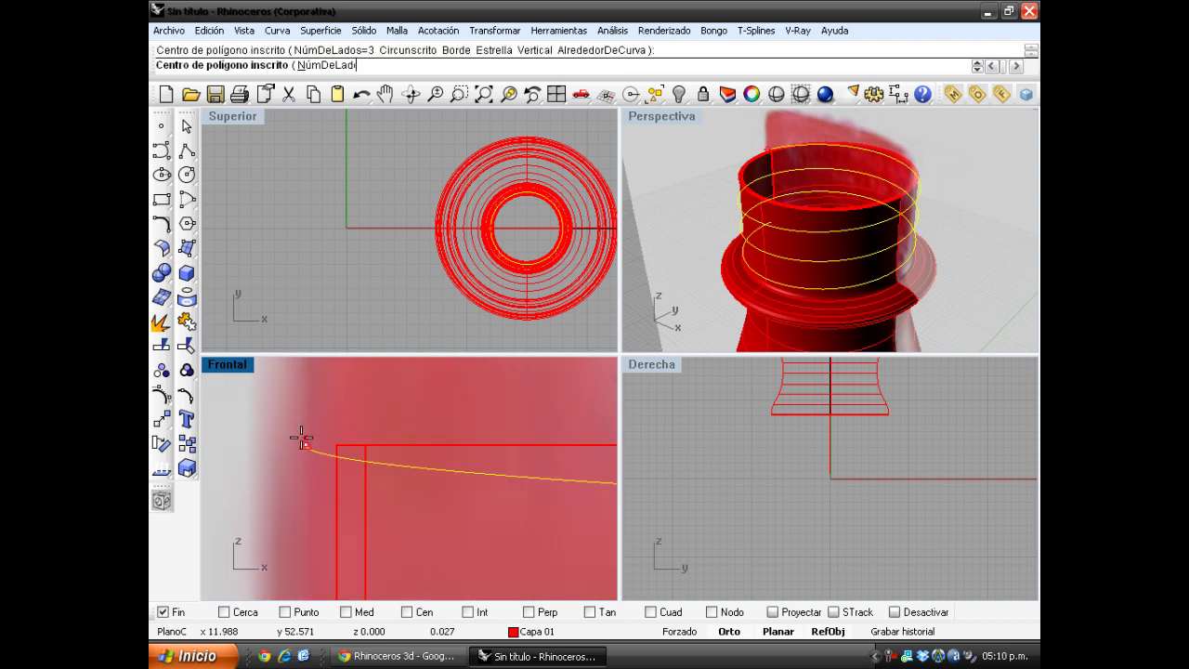
click(302, 434)
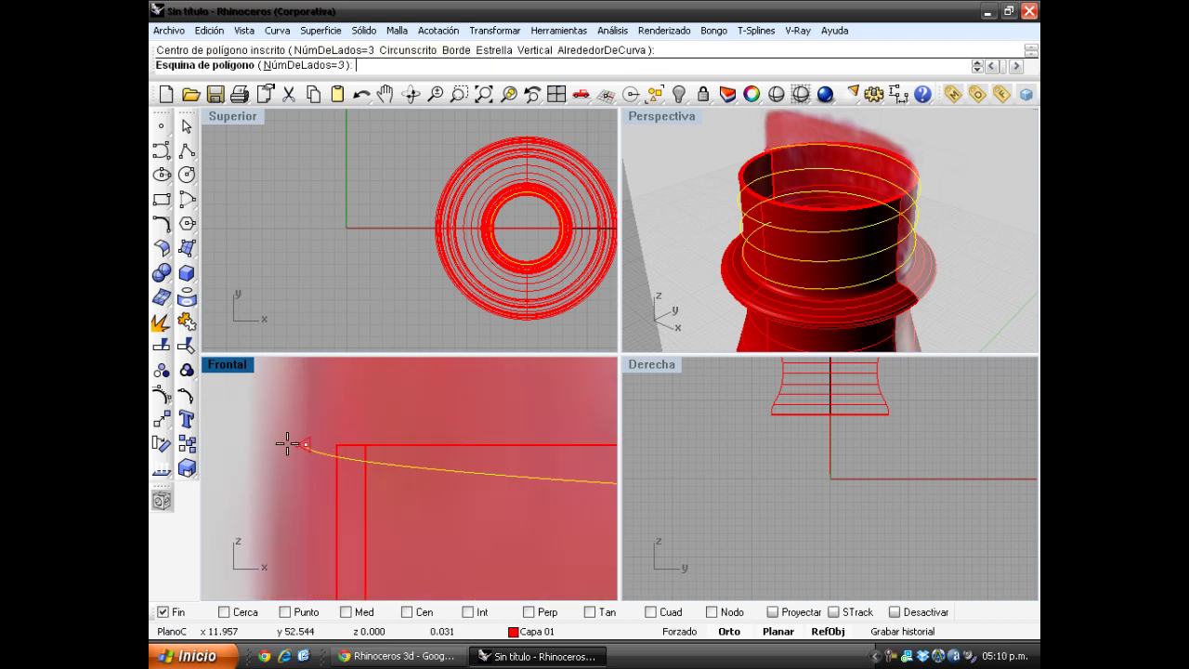
click(239, 472)
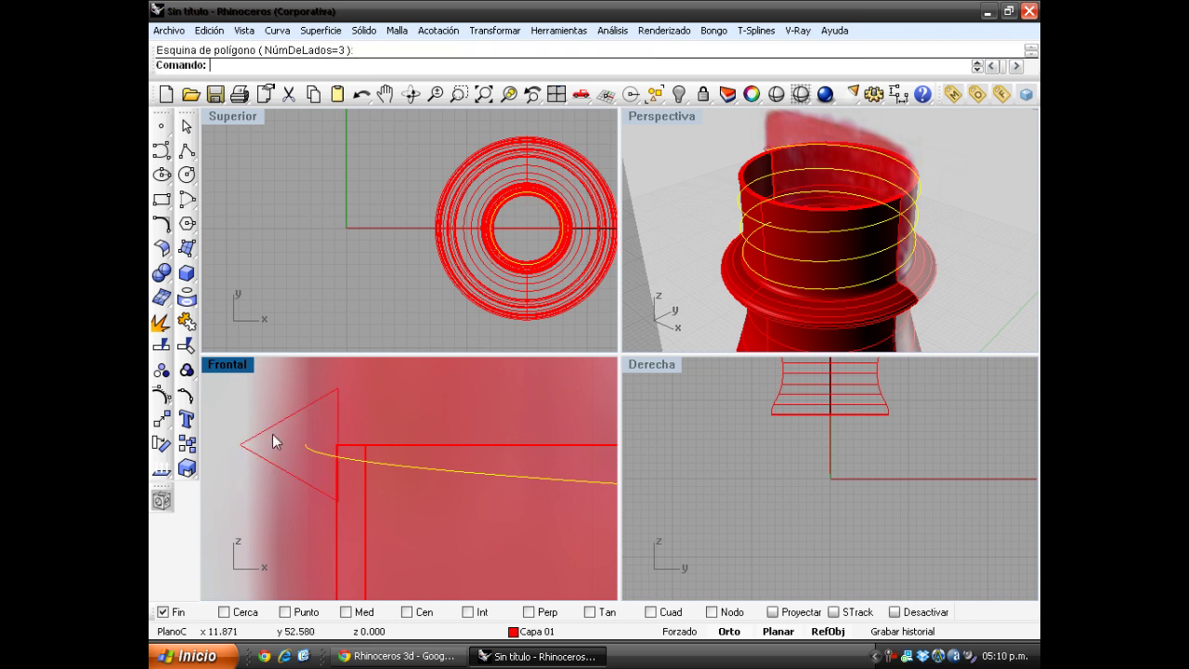
Step: Move the triangle profile horizontally inward so its flat side passes through the bottle neck's wall
click(283, 420)
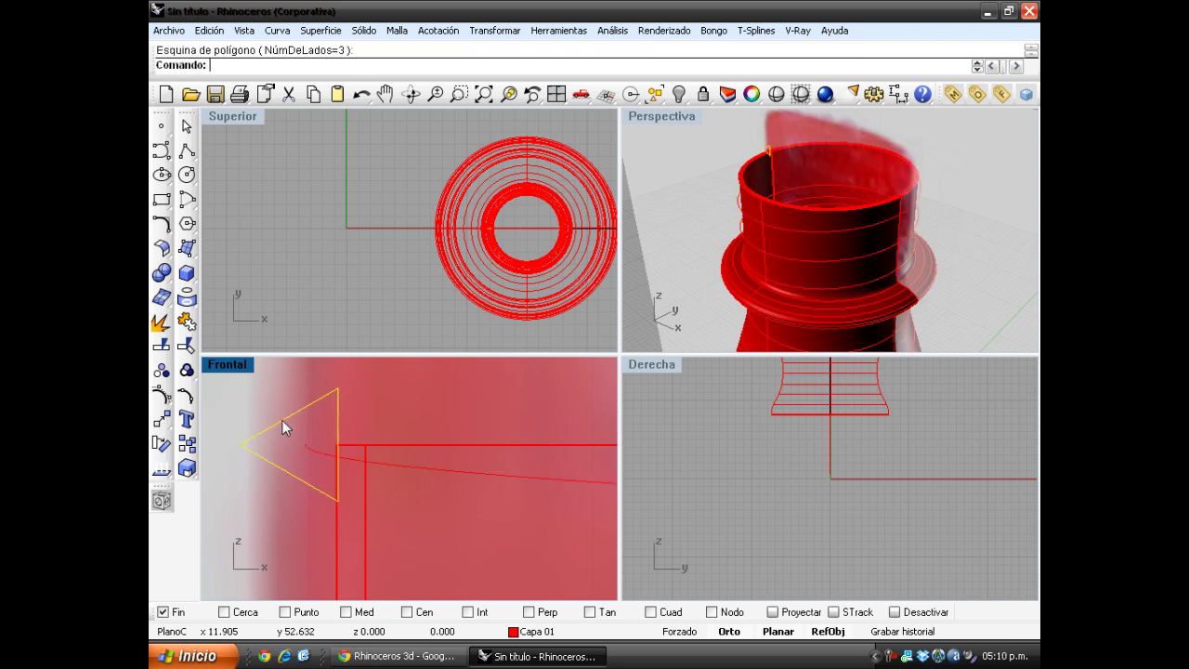
drag(315, 420, 324, 420)
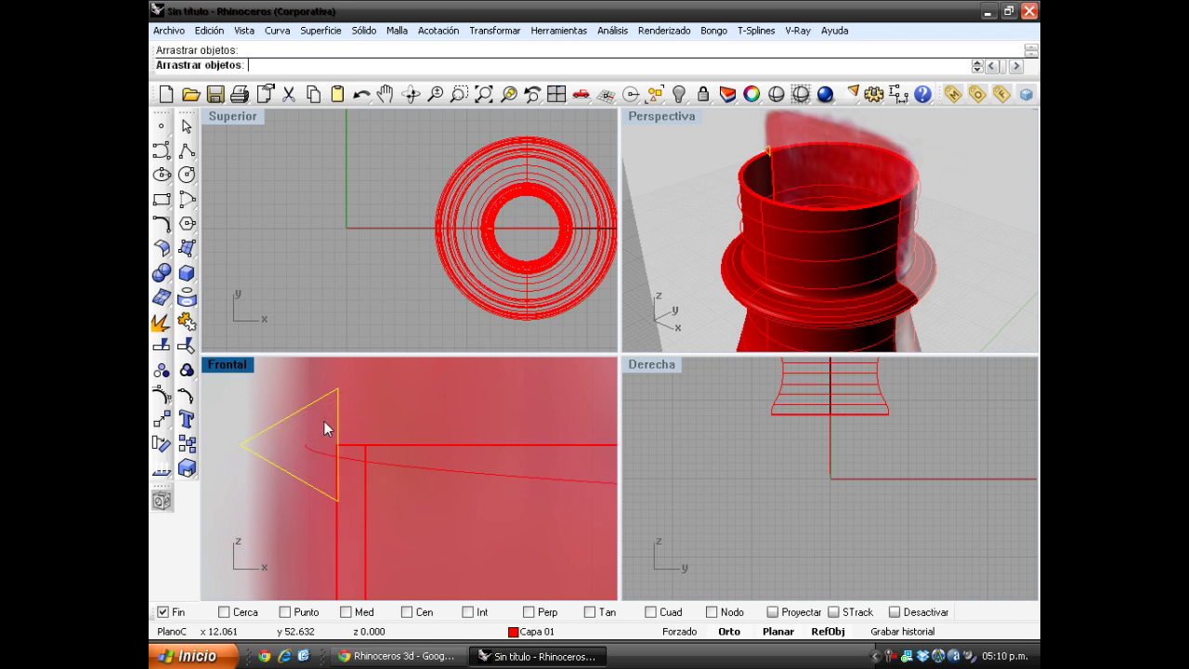
double_click(235, 370)
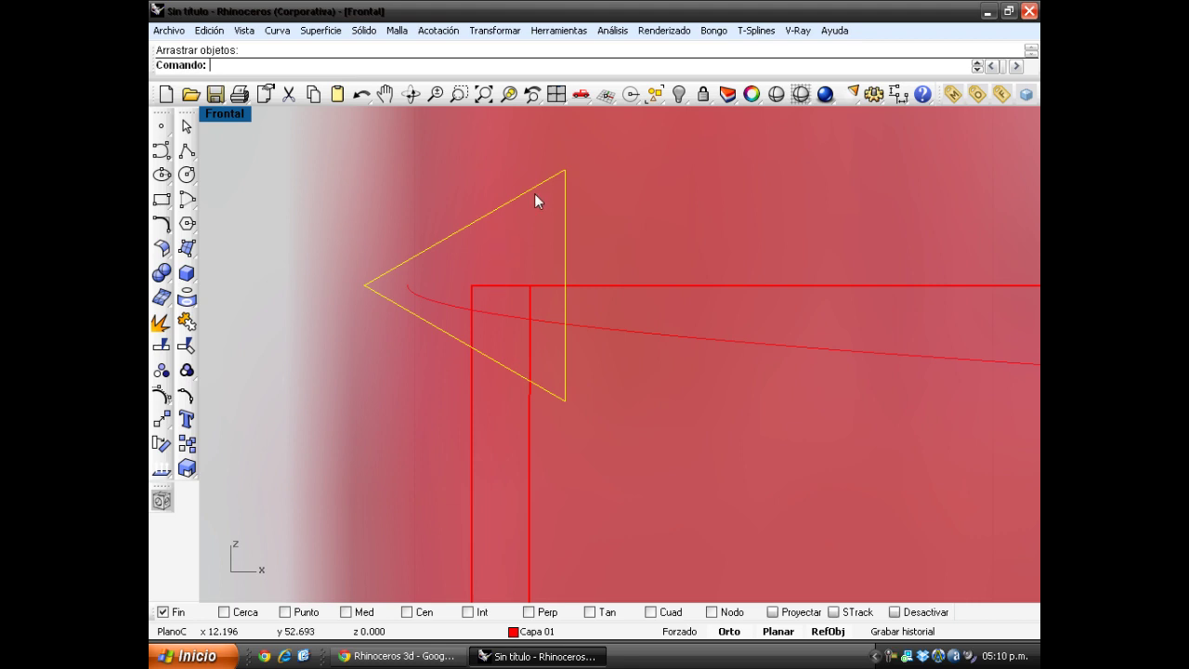
scroll(488, 413, down, 2)
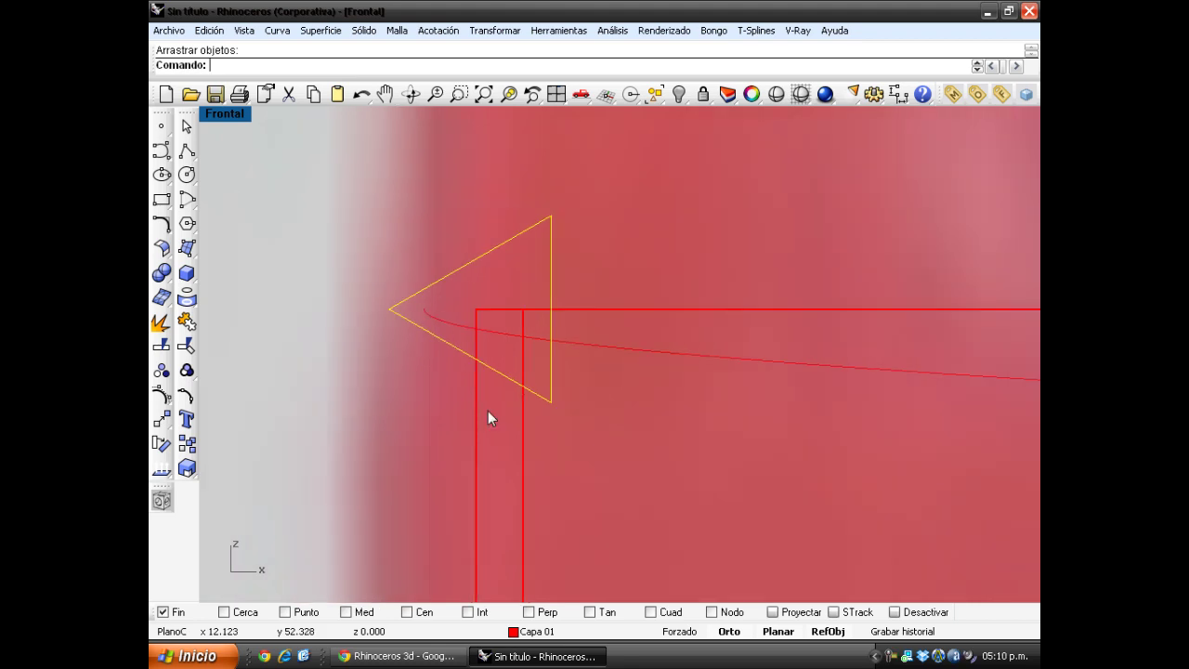
scroll(487, 412, down, 3)
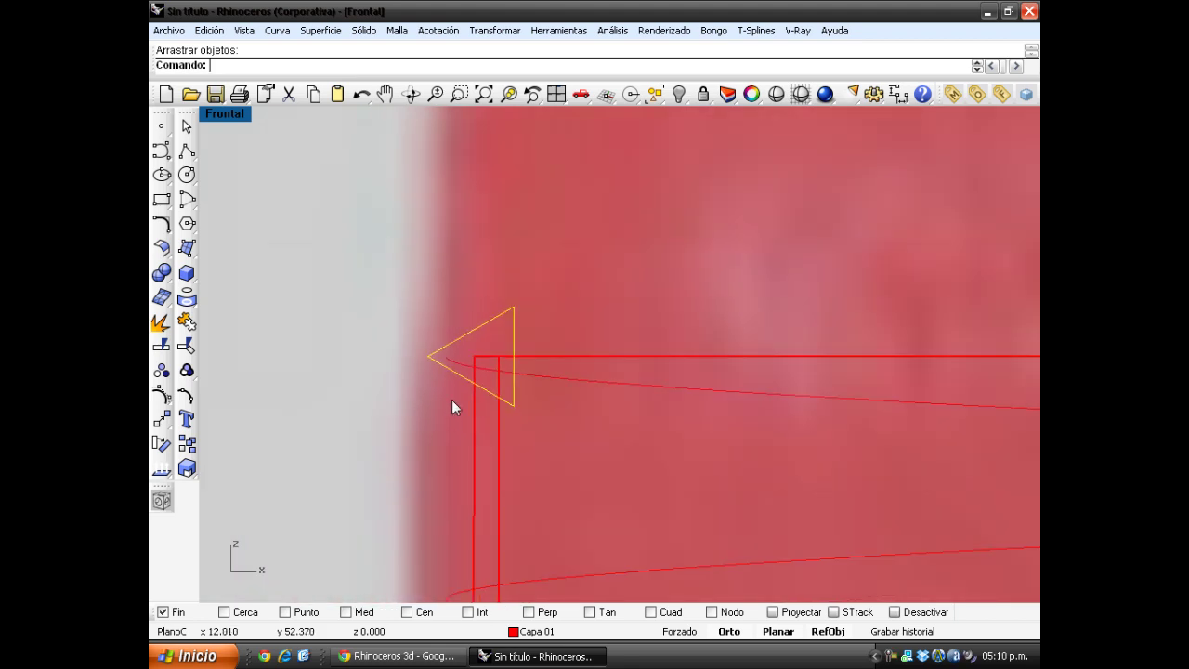
scroll(463, 337, up, 3)
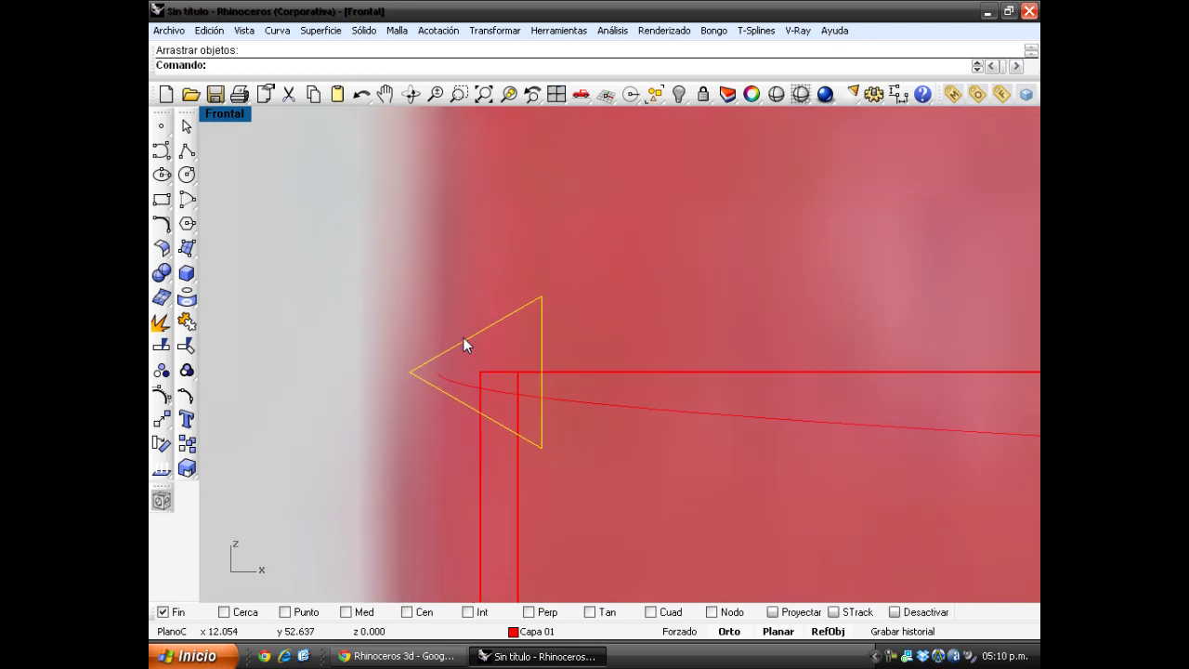
scroll(440, 348, down, 2)
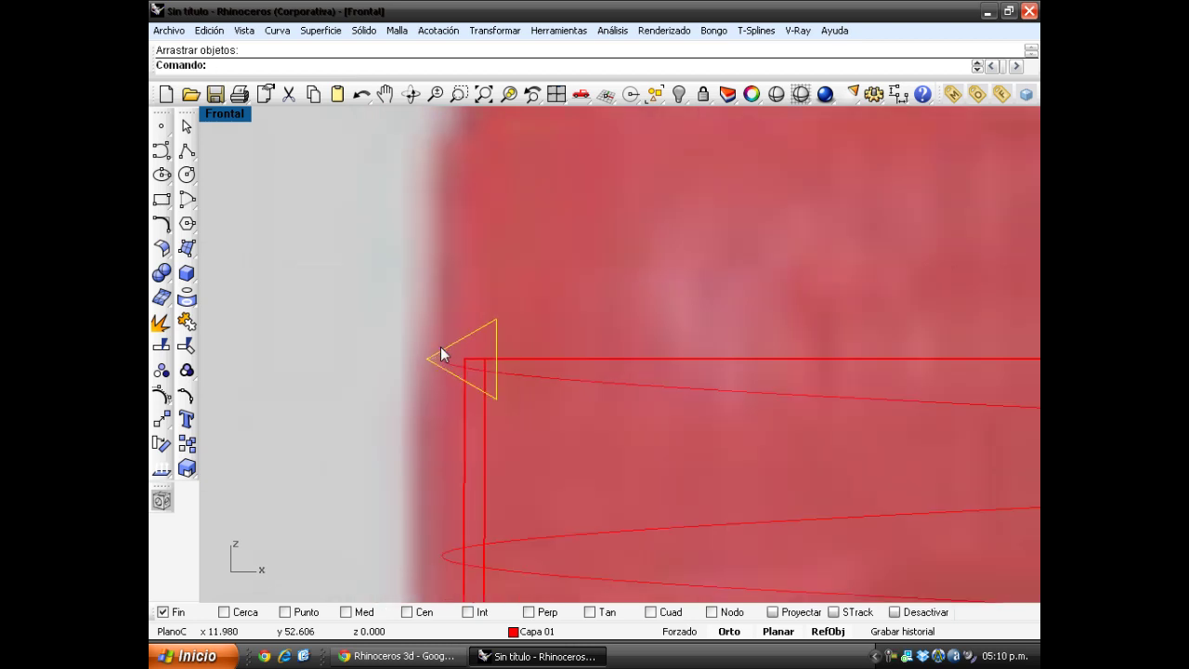
scroll(440, 354, down, 2)
scroll(442, 367, down, 2)
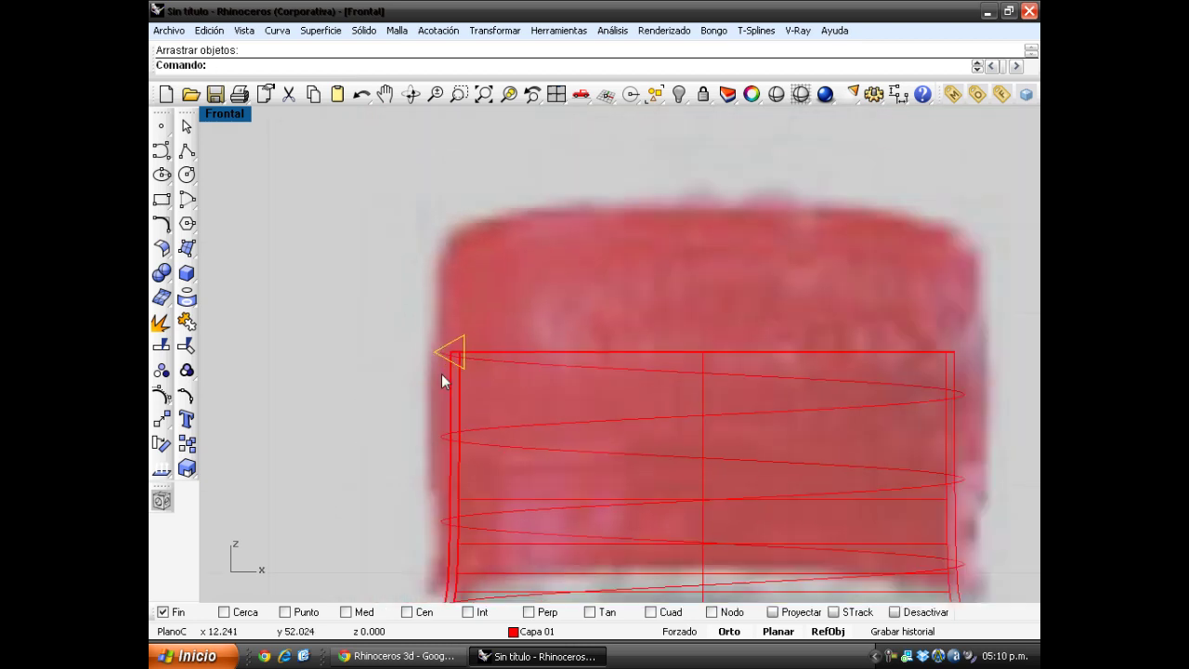
scroll(403, 291, down, 2)
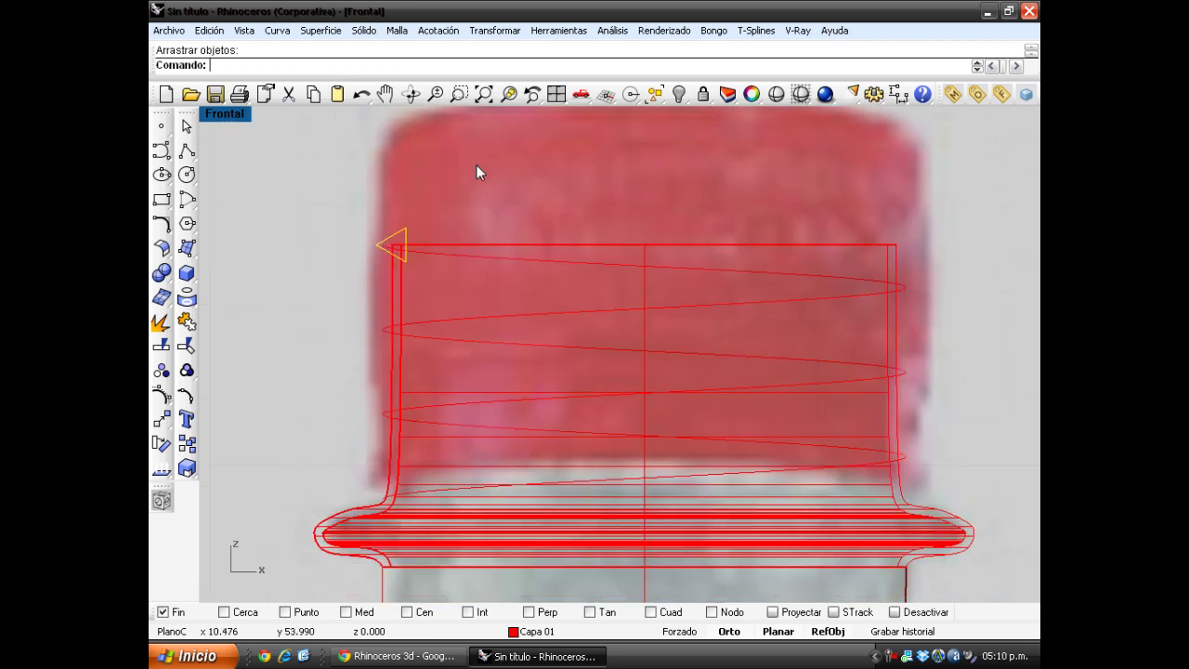
Step: Array the triangle profile along the helix by number of elements, using the freeform (Forma libre) orientation
key(ctrl+m)
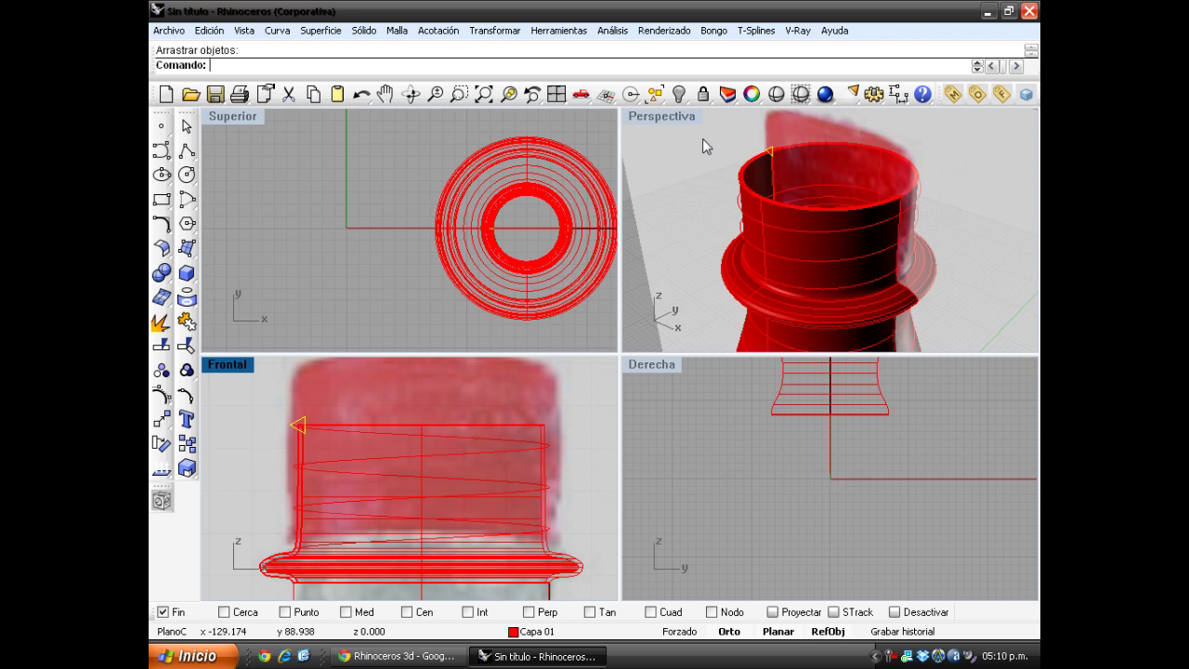
click(669, 120)
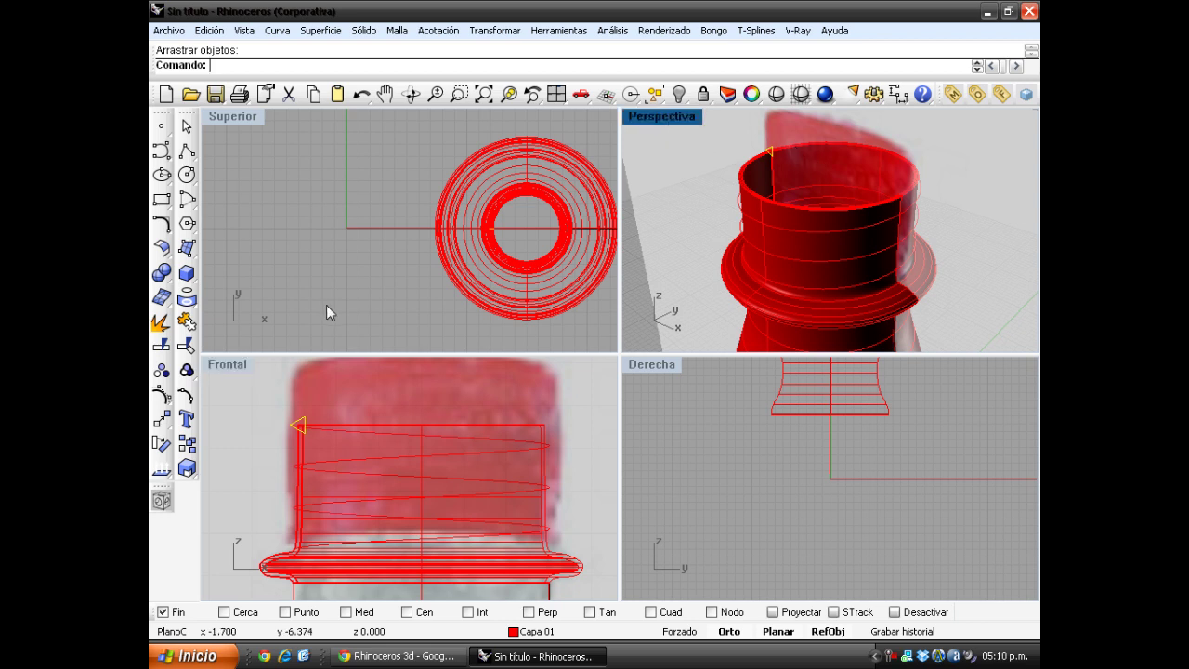
click(493, 31)
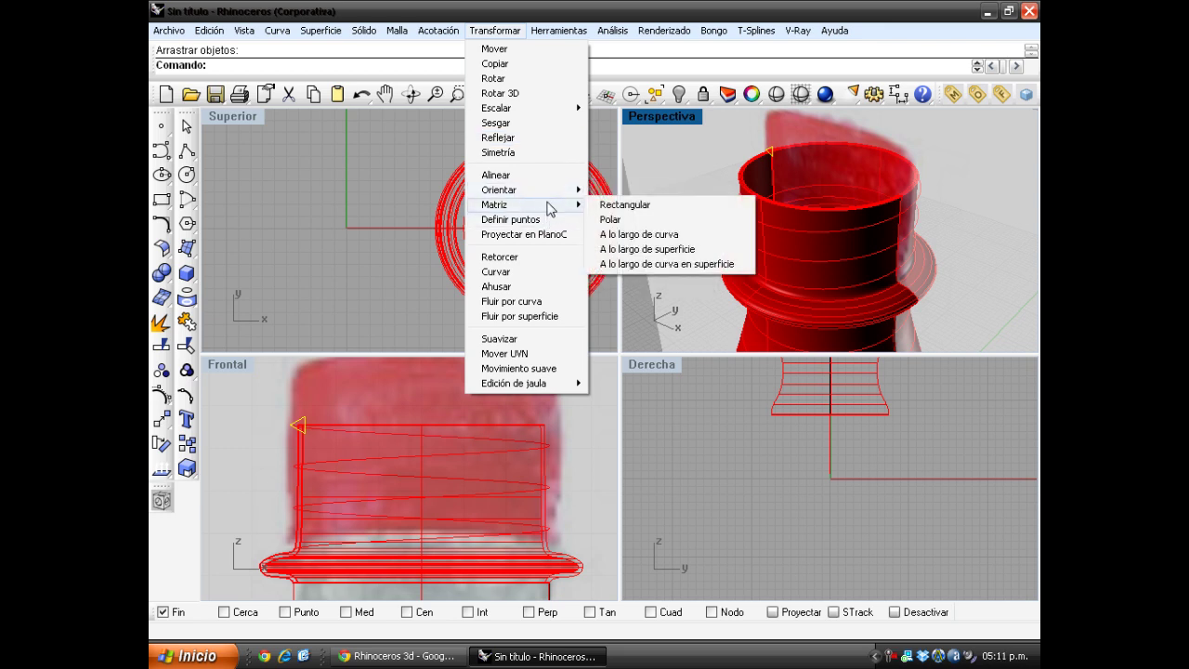
click(651, 238)
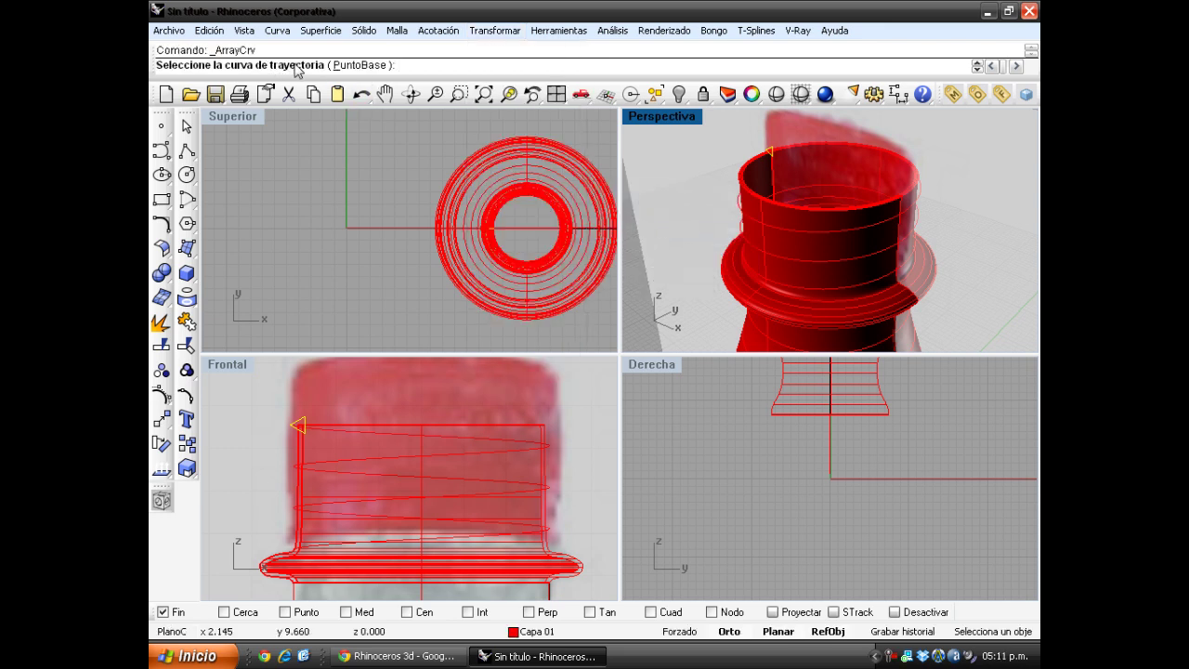
click(511, 450)
click(511, 450)
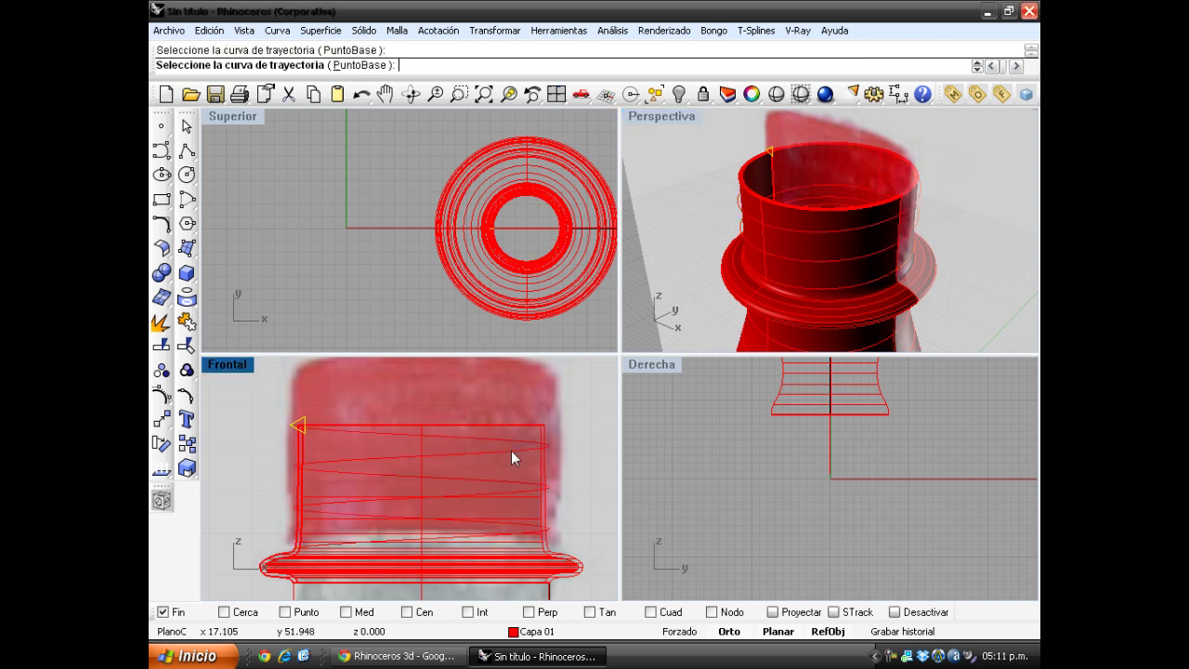
click(511, 450)
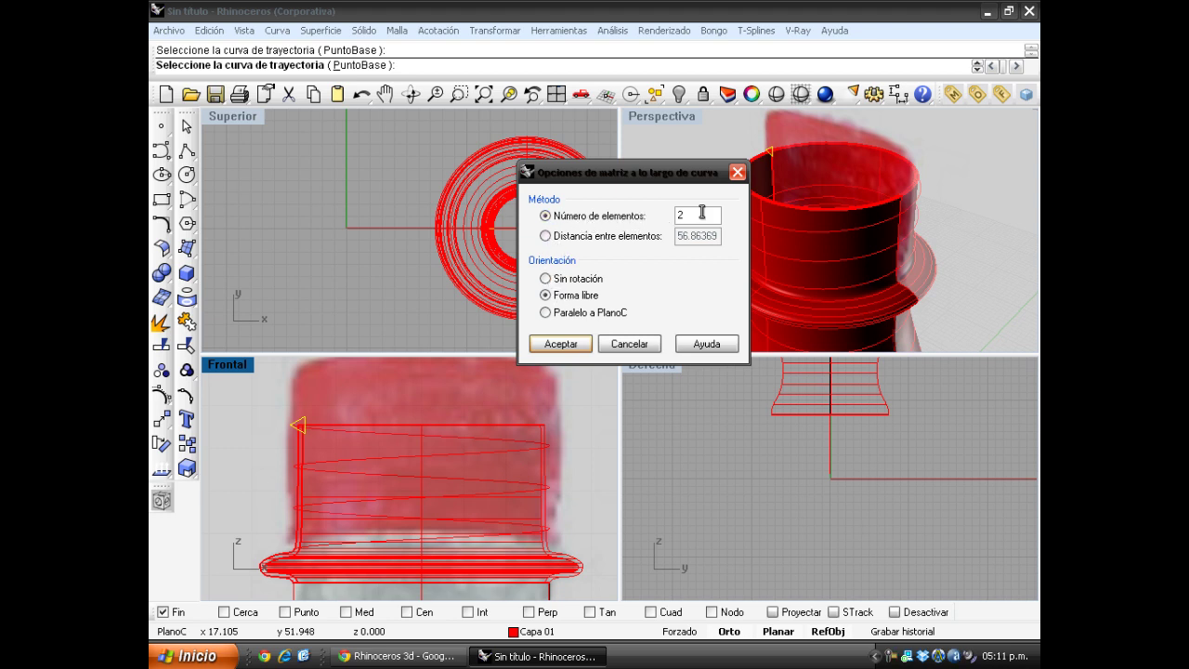
drag(702, 212, 641, 217)
click(550, 344)
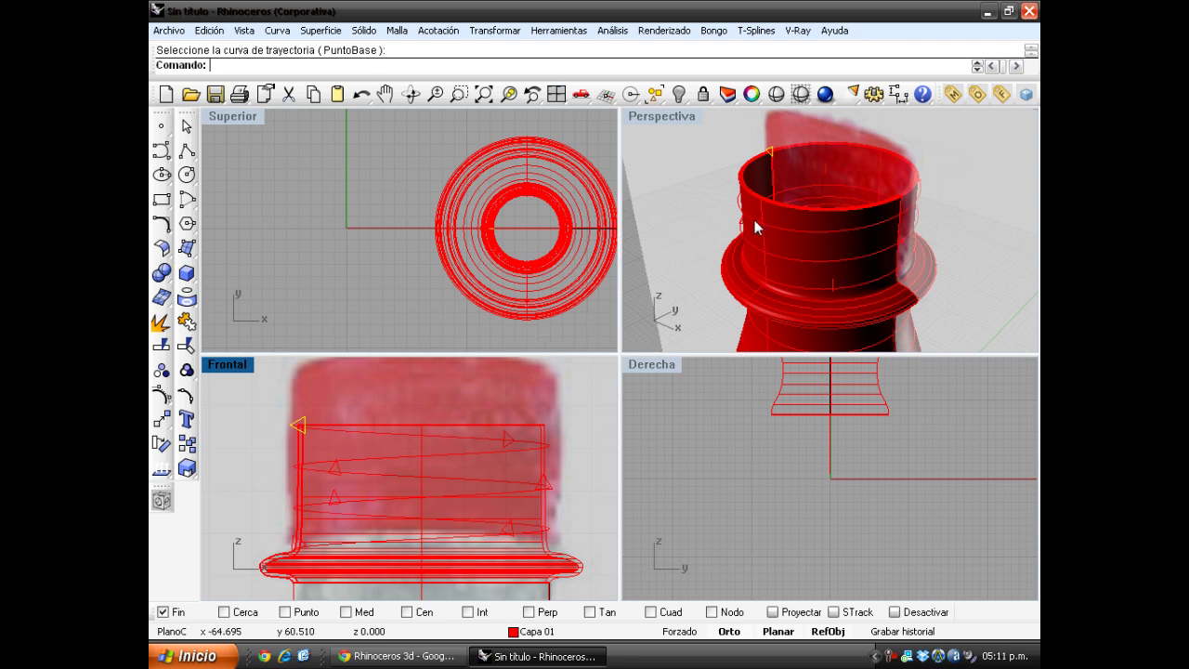
Step: Delete the triangles at the helix's upper and lower ends, keeping the intermediate ones
mouse_move(784, 231)
right_down()
mouse_move(839, 221)
mouse_move(690, 236)
mouse_move(820, 223)
mouse_move(770, 246)
right_up()
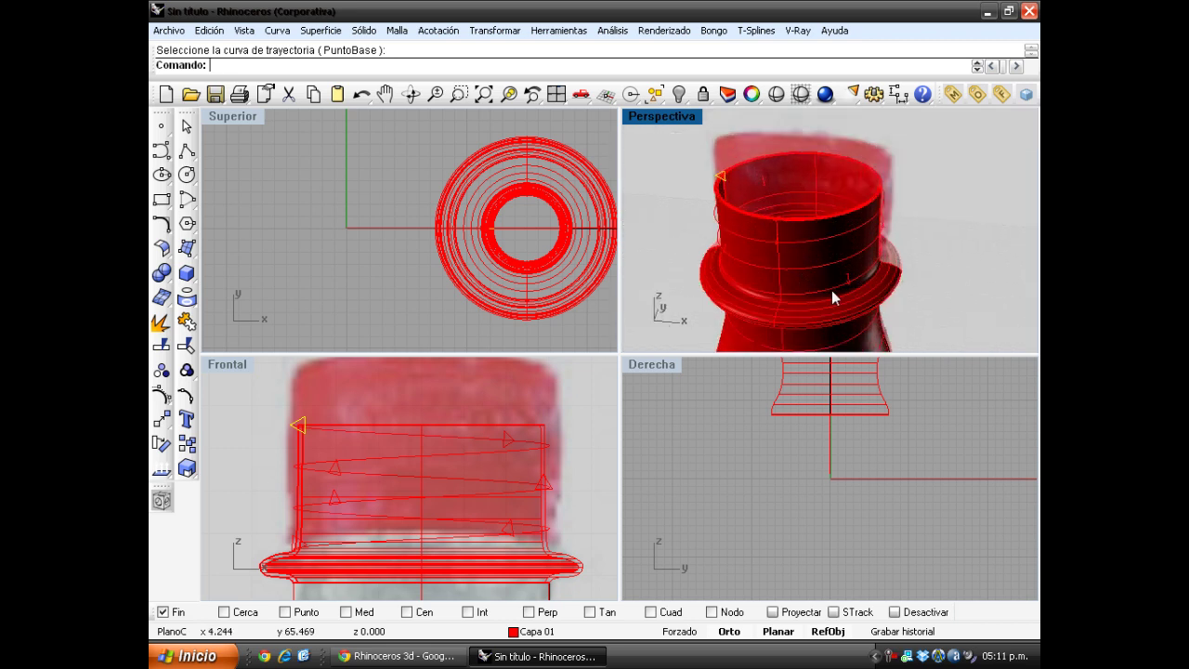
scroll(845, 296, up, 1)
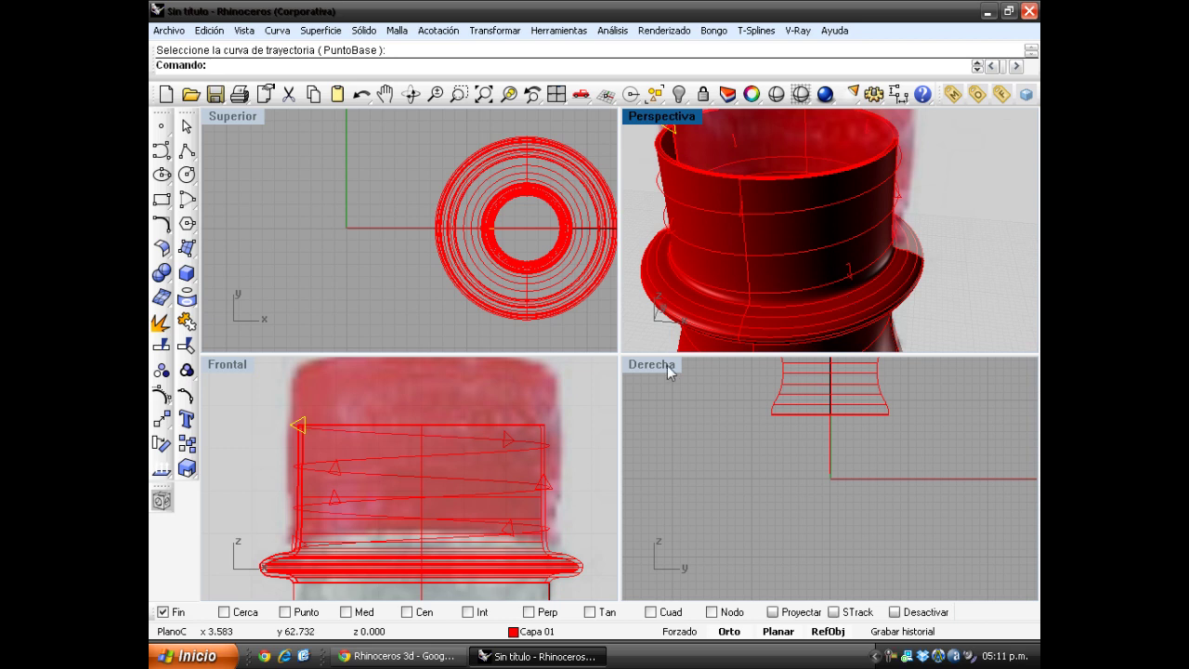
click(239, 371)
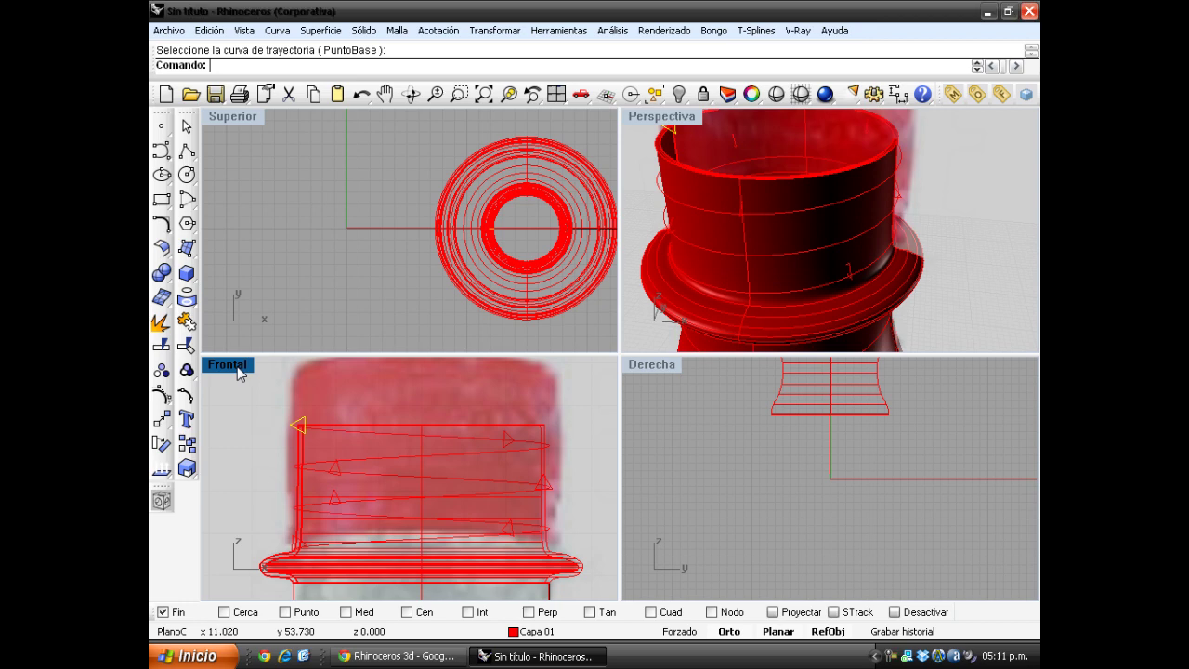
key(ctrl+m)
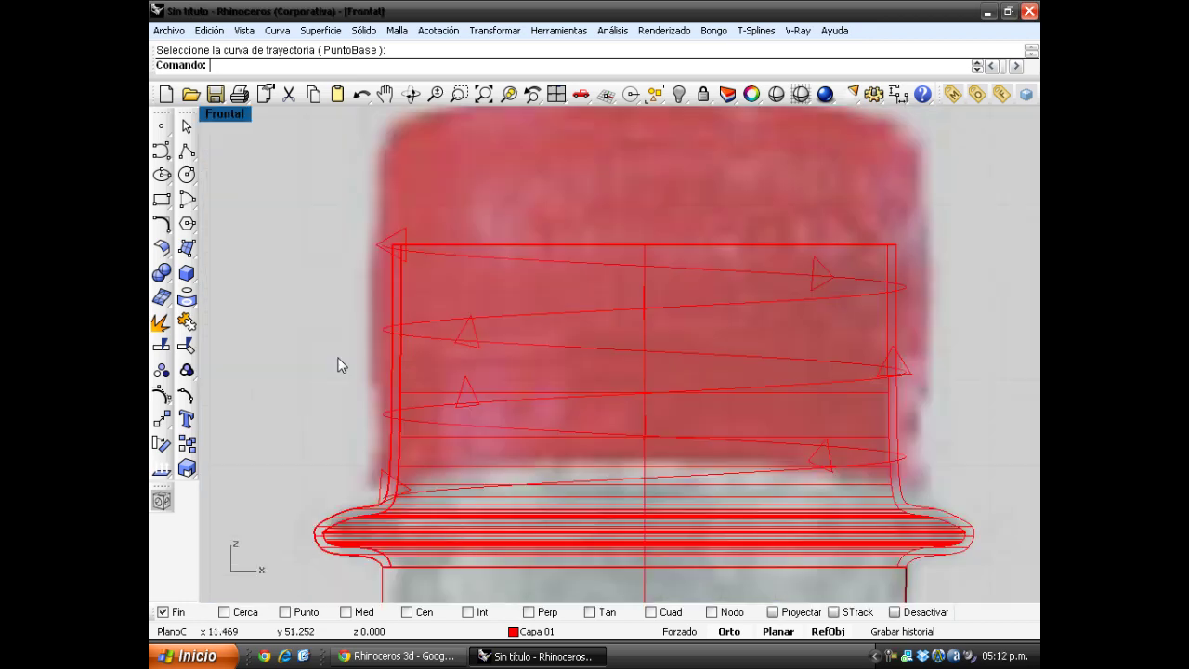
click(402, 238)
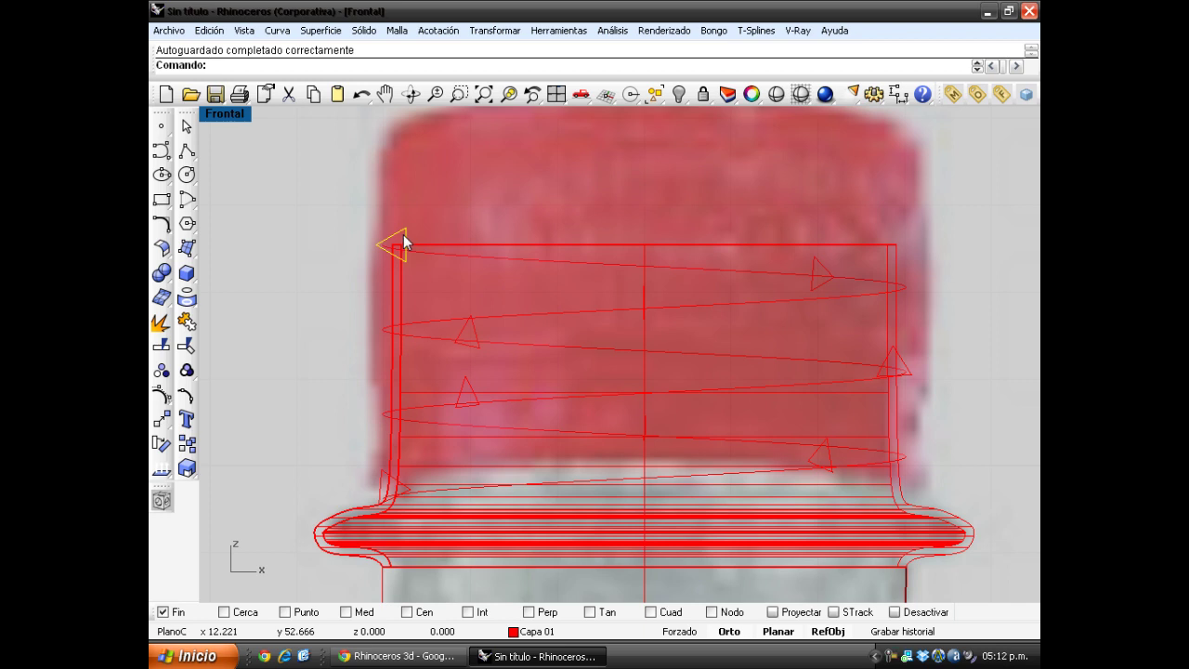
key(F10)
scroll(400, 224, up, 1)
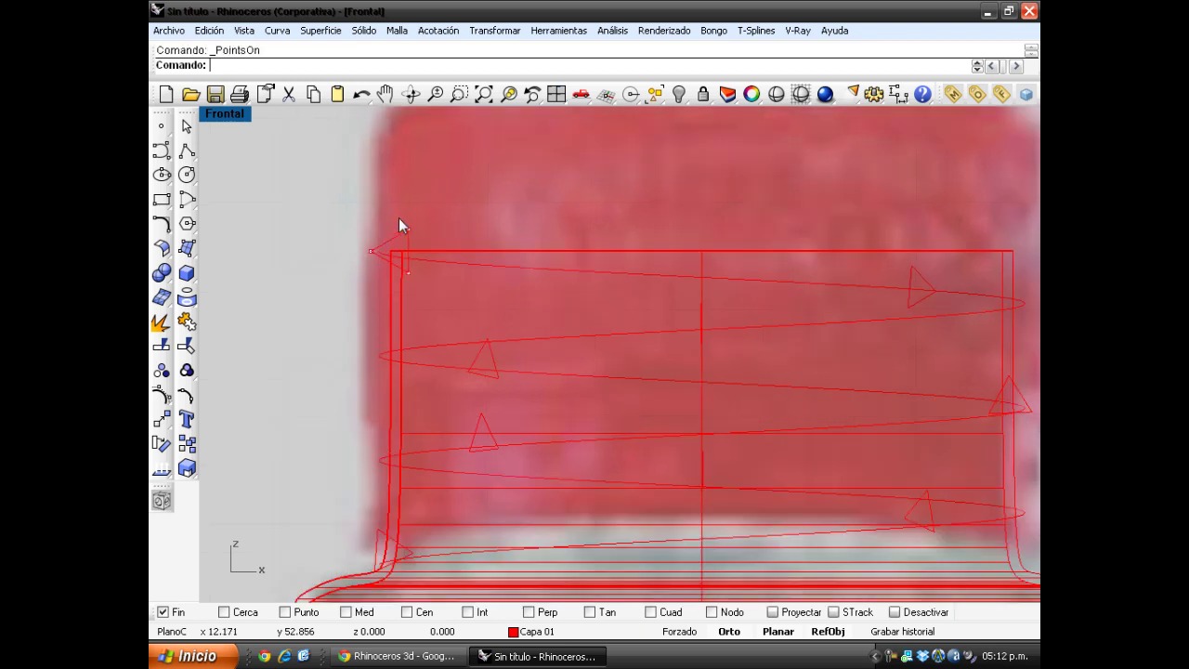
scroll(399, 219, up, 2)
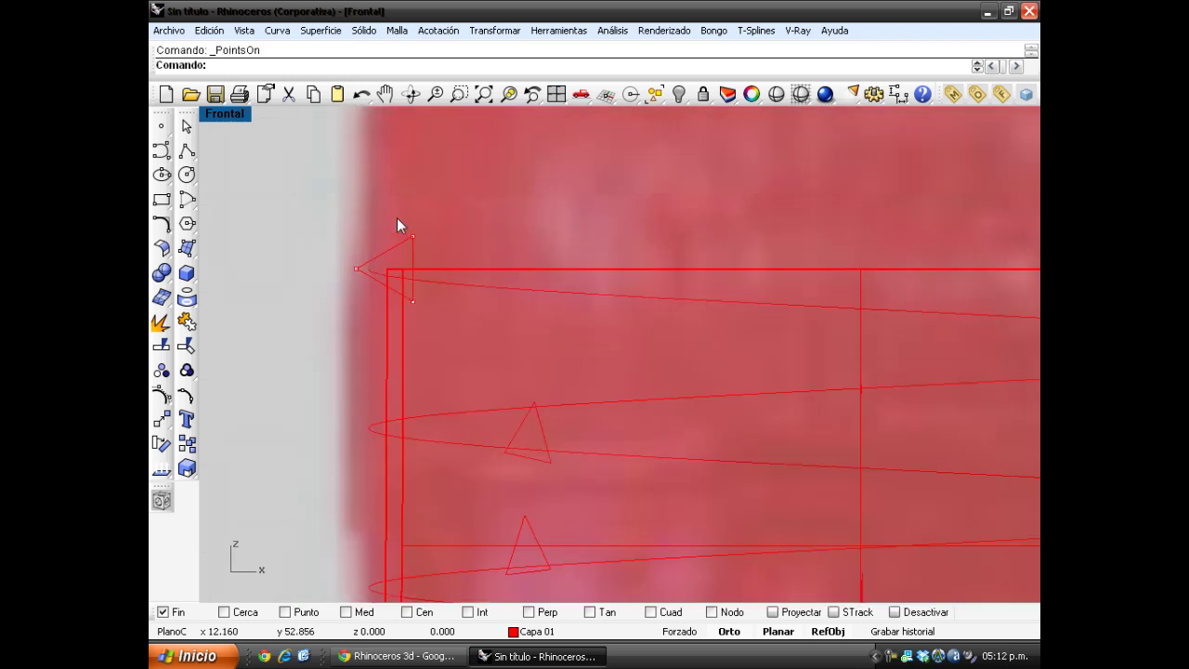
key(Escape)
click(403, 245)
key(Delete)
scroll(361, 244, down, 5)
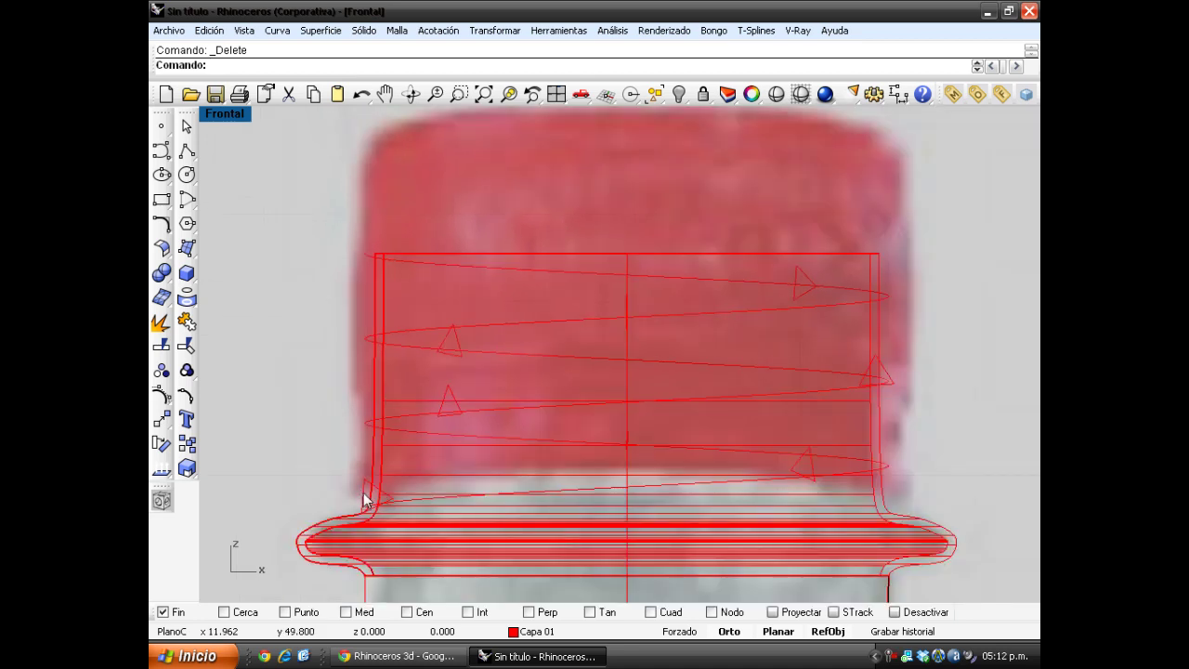
click(365, 492)
Step: Start a one-rail sweep with the helix as the rail and a point section at its upper end
click(320, 31)
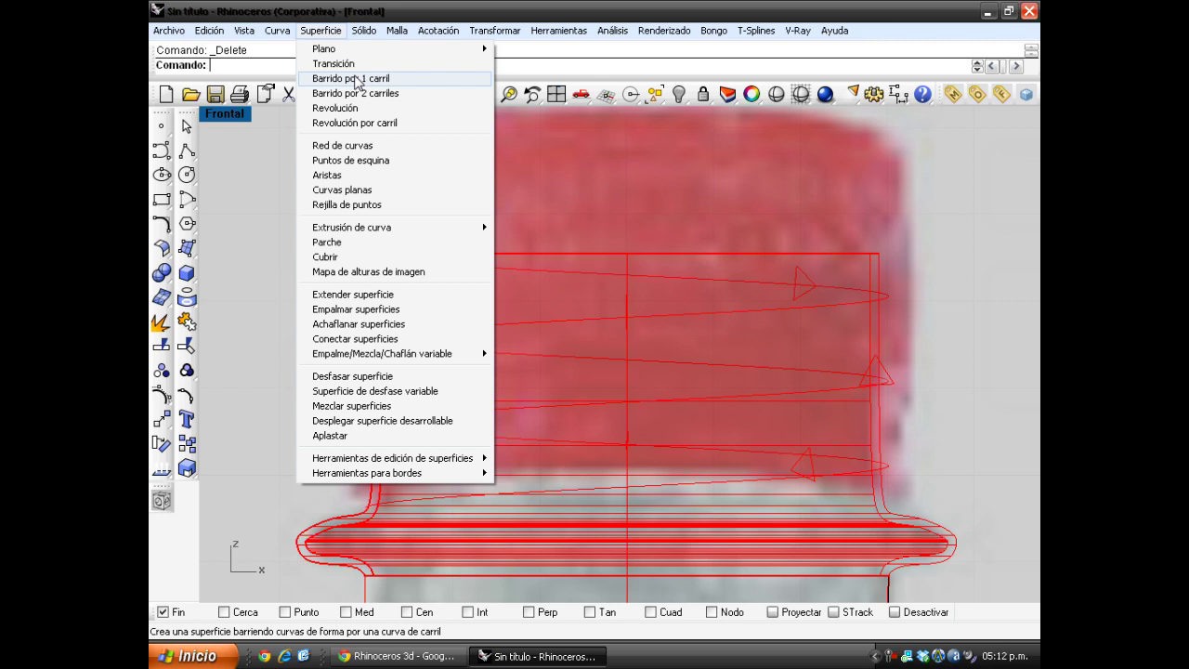
click(358, 81)
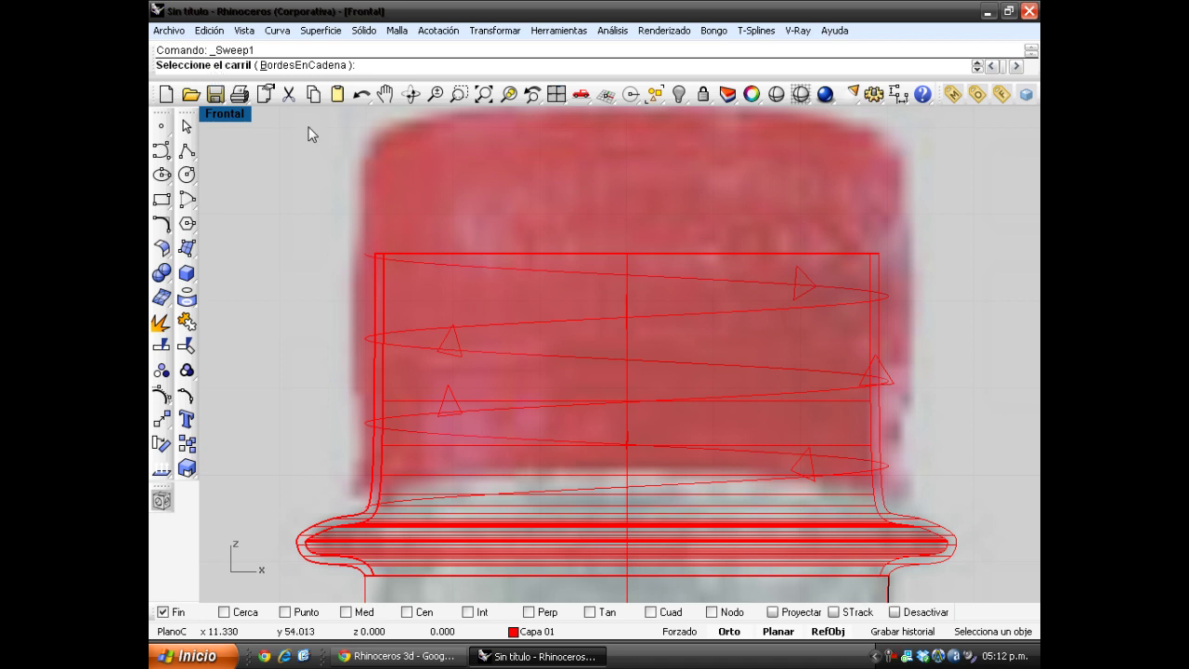
click(542, 321)
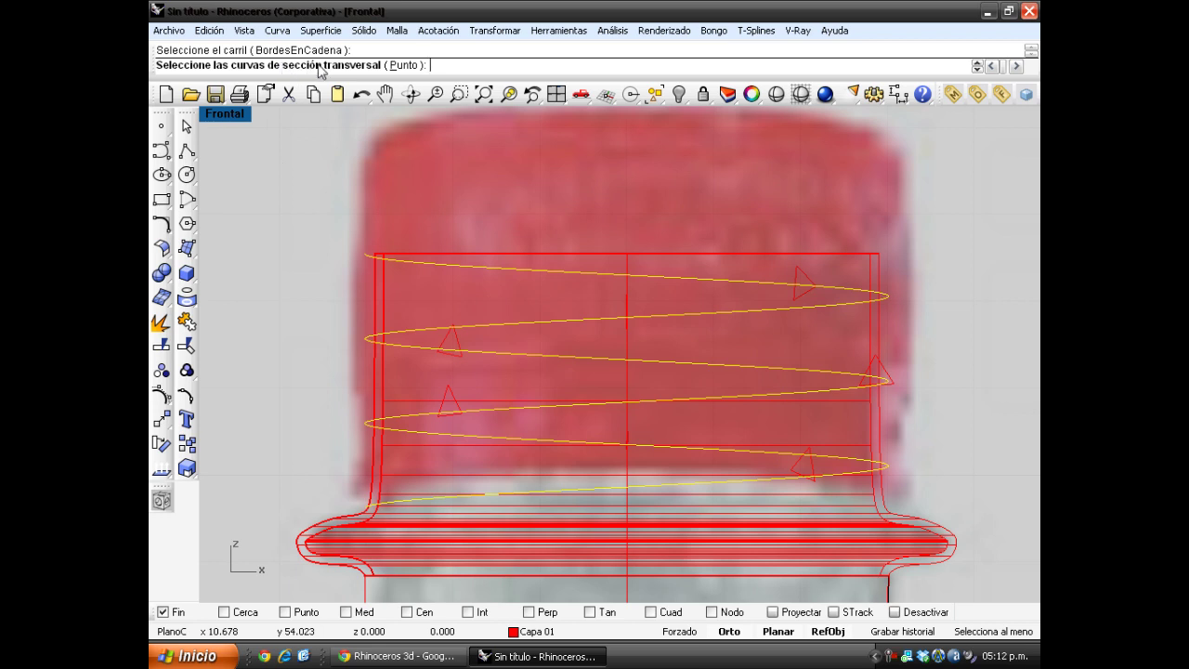
click(400, 67)
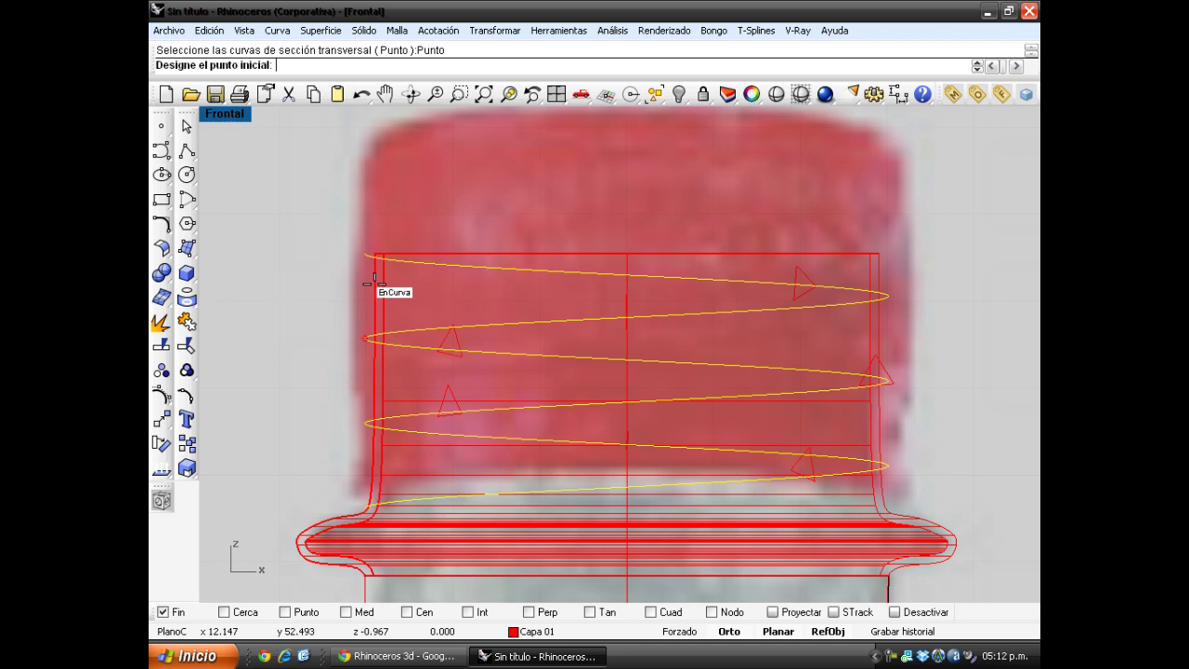
click(359, 250)
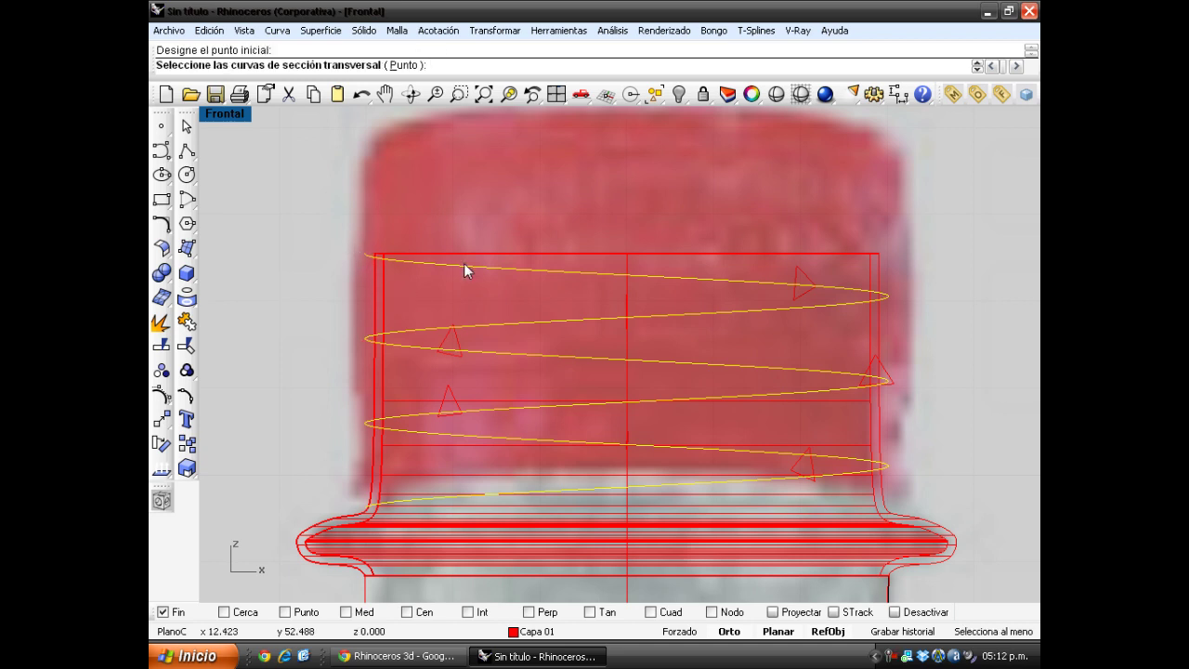
Step: Add the five visible triangles from top to bottom as cross sections, end the sweep at a point on the helix's lower end, and align seams automatically
click(804, 279)
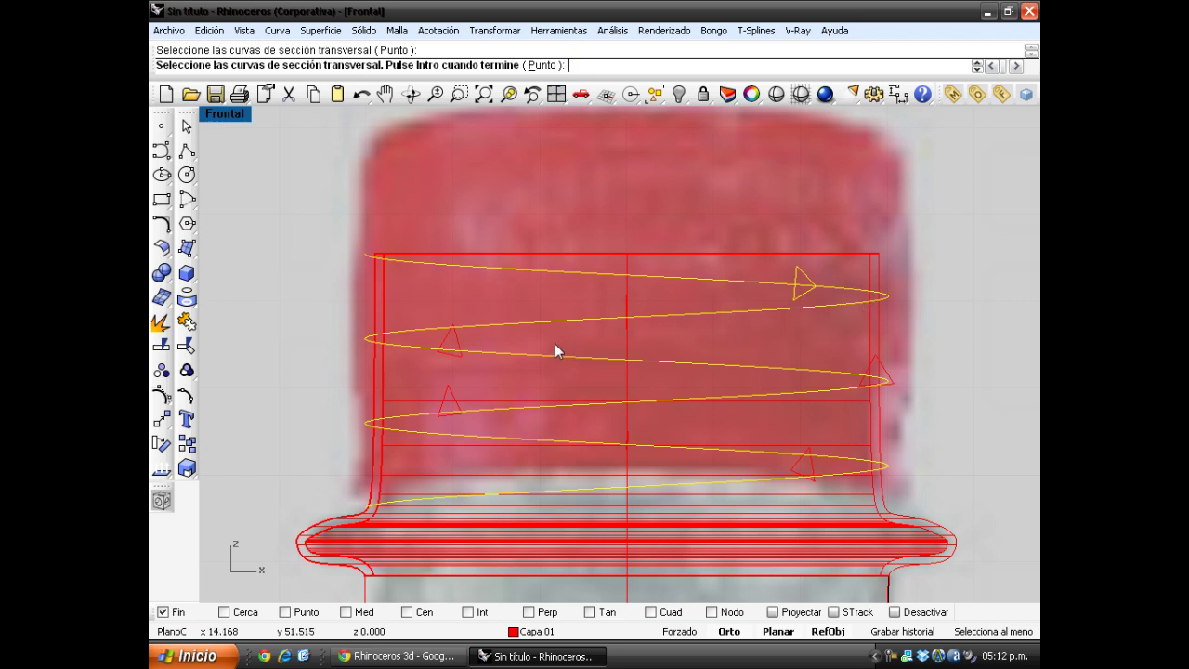
click(455, 347)
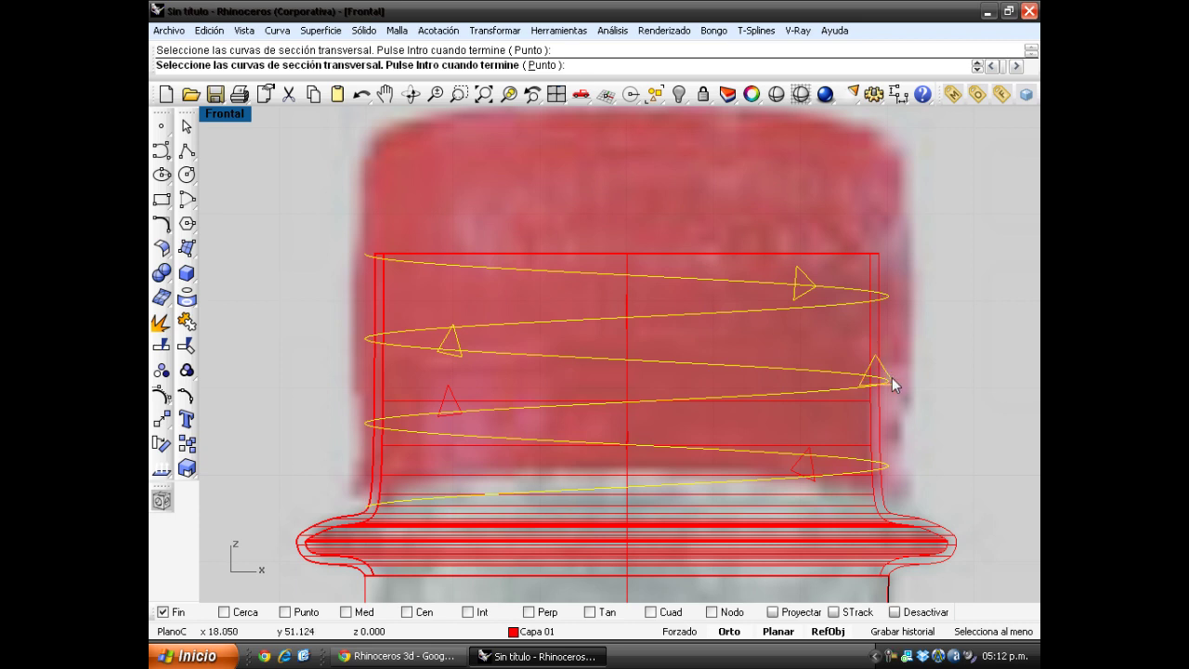
click(447, 399)
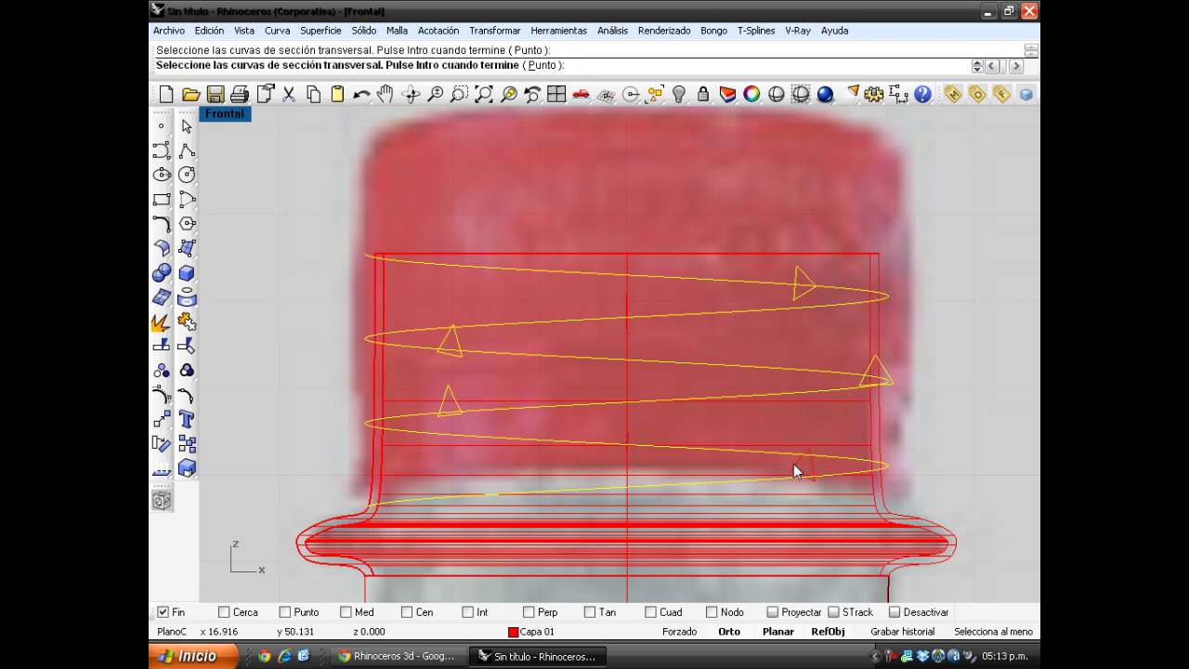
click(542, 67)
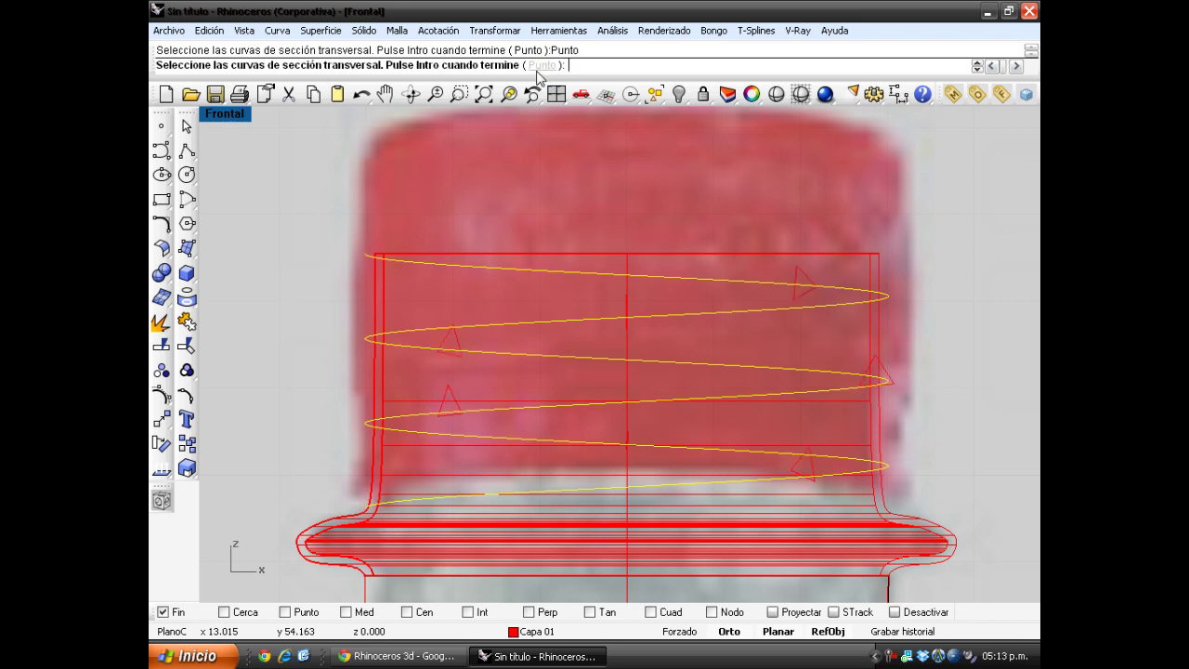
click(353, 506)
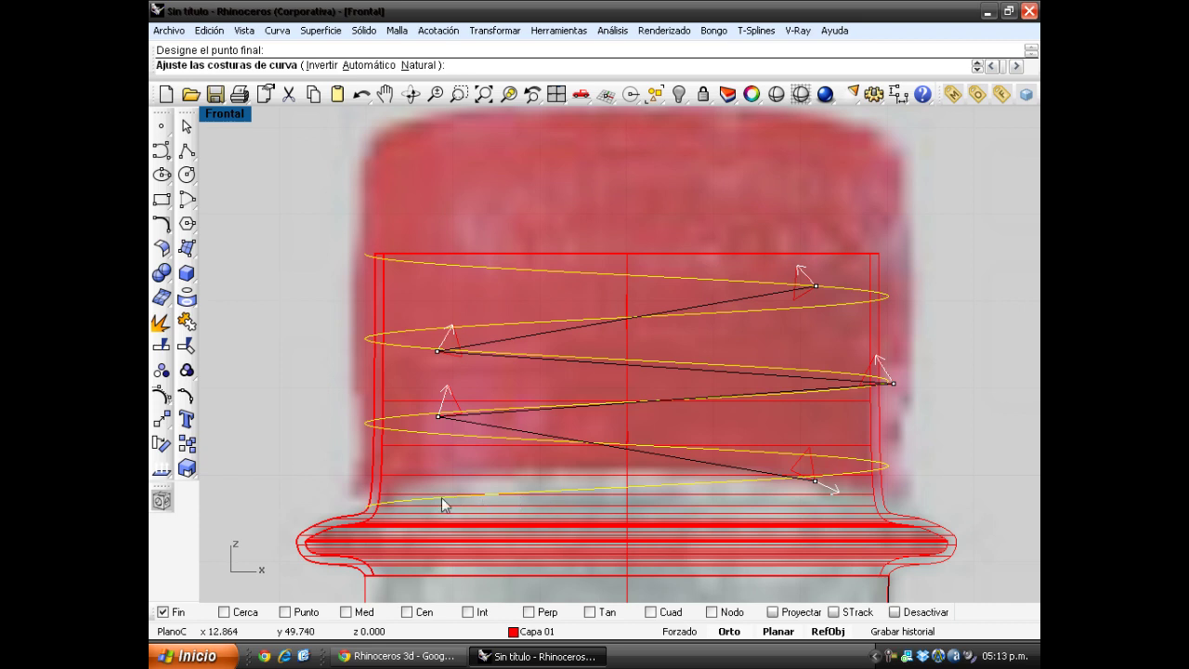
click(376, 66)
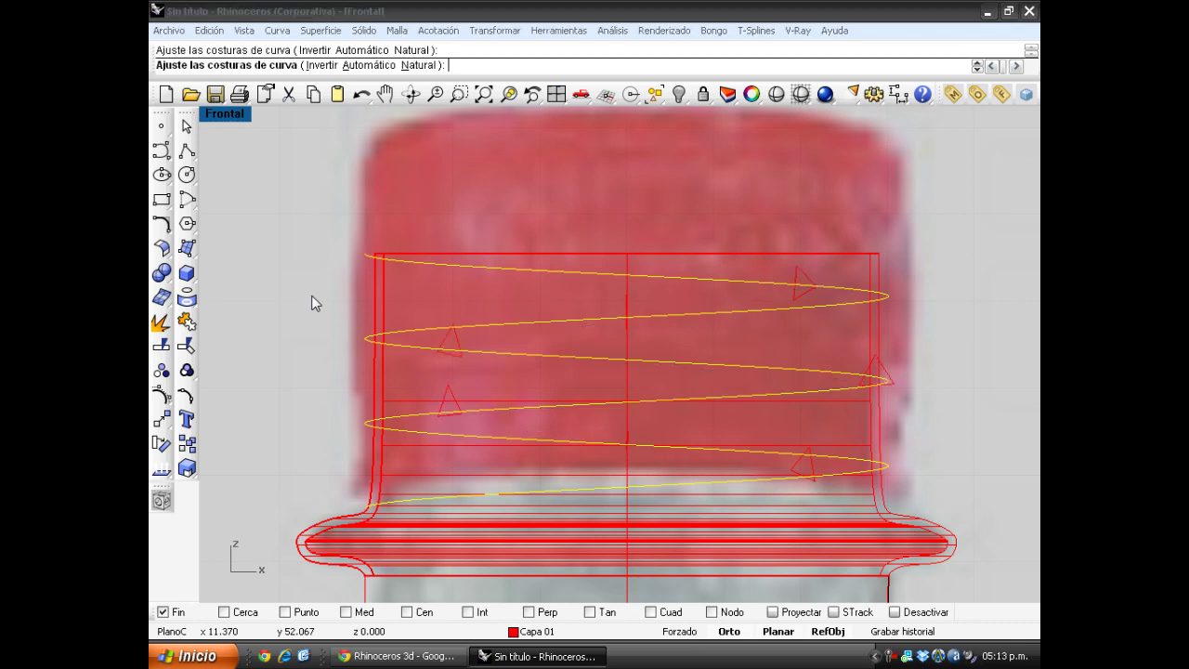
key(Return)
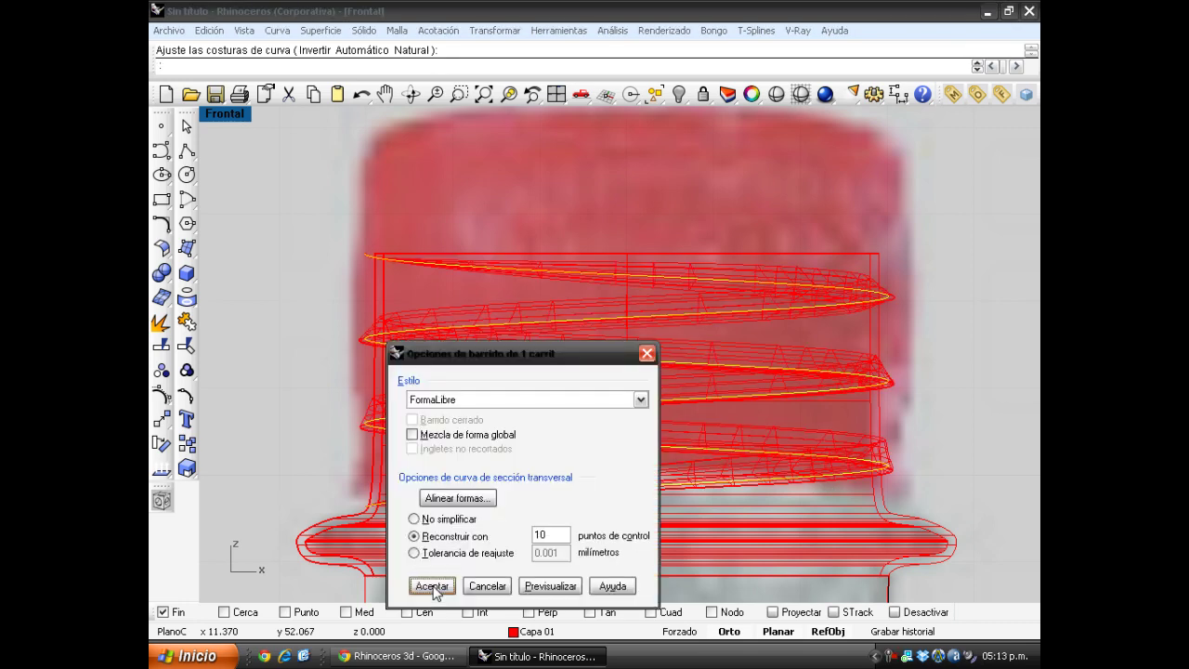
Step: Examine the previewed thread sweep around the bottle neck from several angles, keeping the sweep options open
click(516, 343)
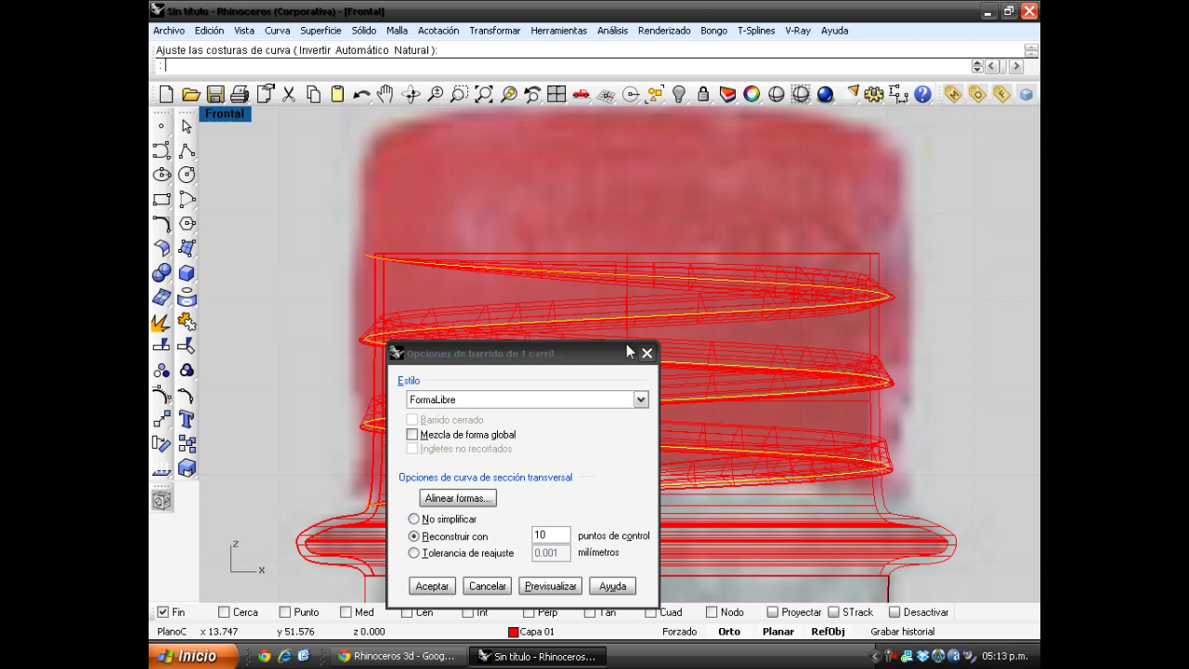
drag(552, 362, 628, 242)
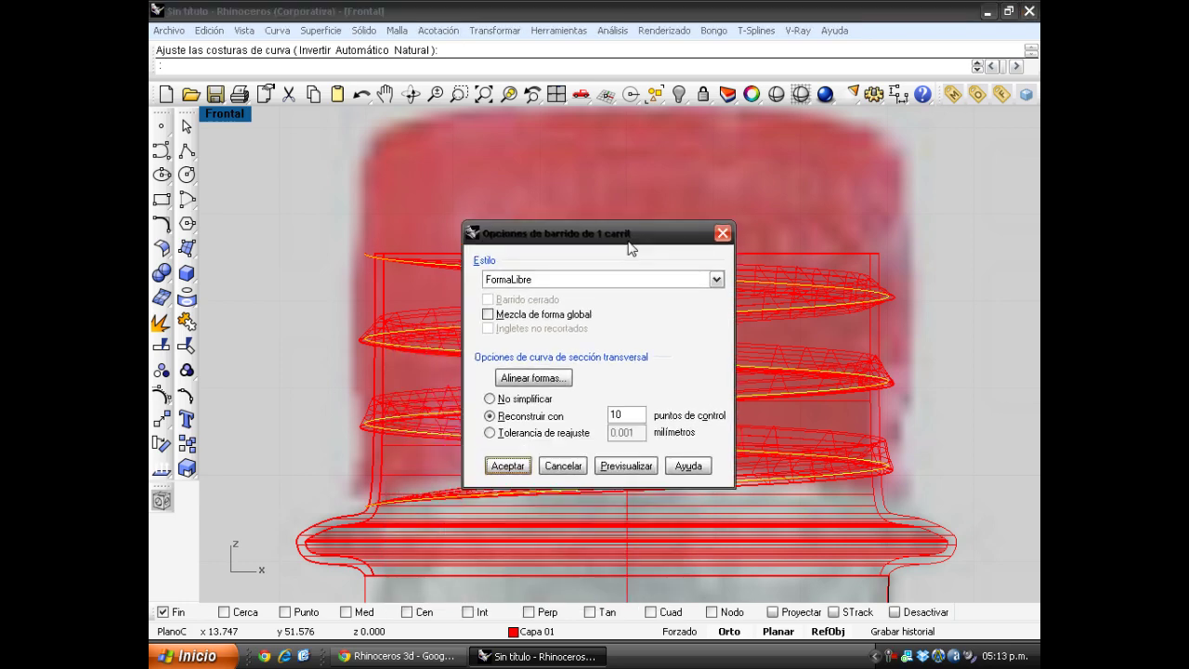
click(222, 114)
double_click(223, 114)
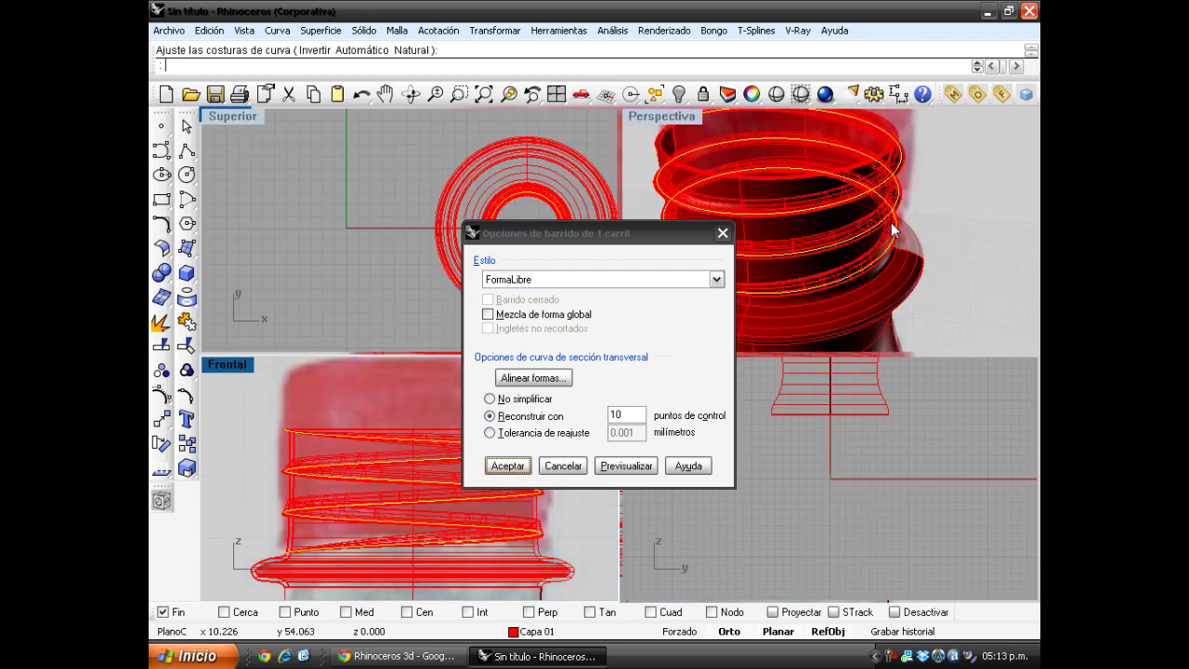
scroll(891, 221, down, 4)
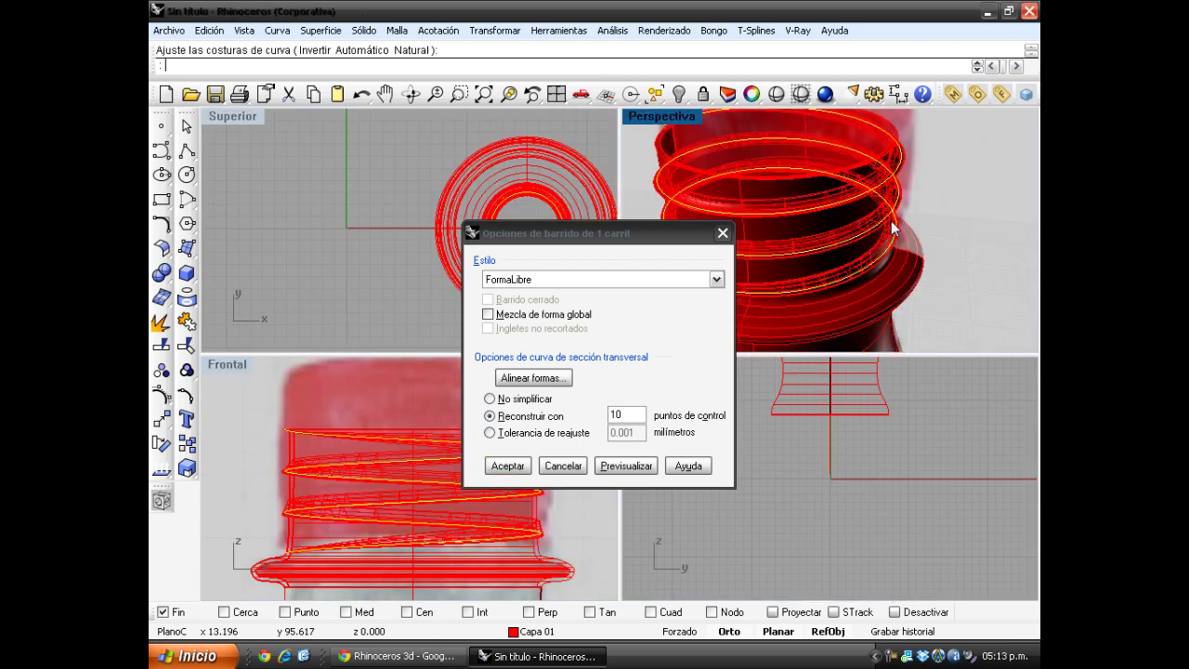
scroll(791, 209, up, 1)
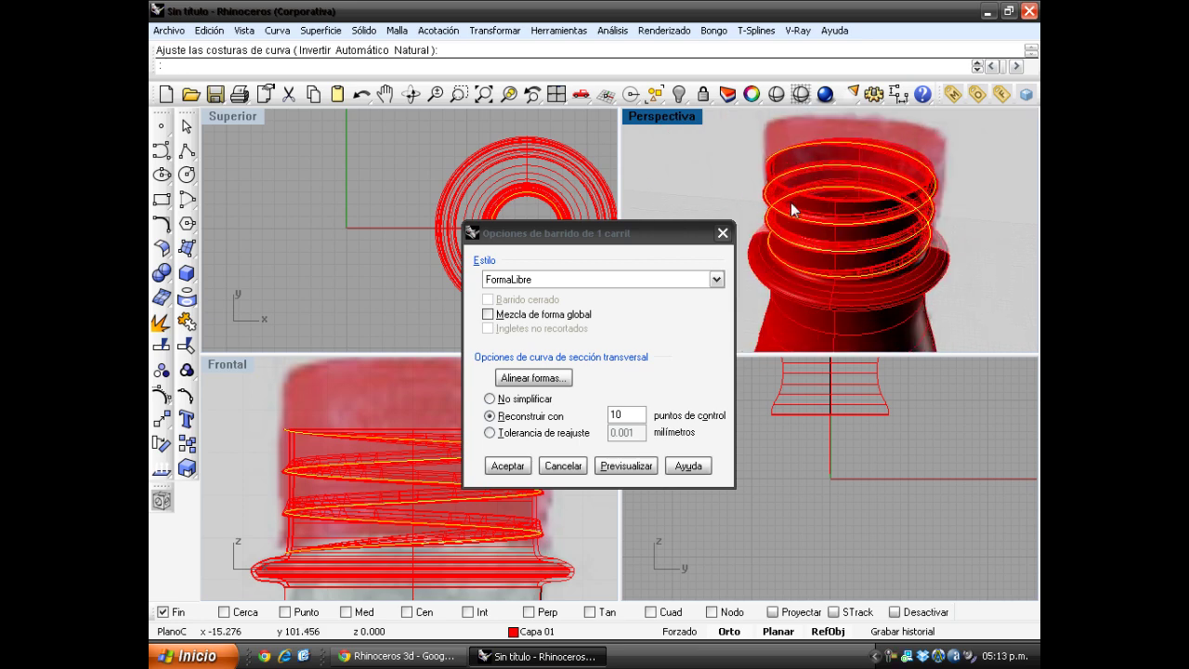
right_drag(925, 230, 875, 236)
scroll(853, 206, up, 2)
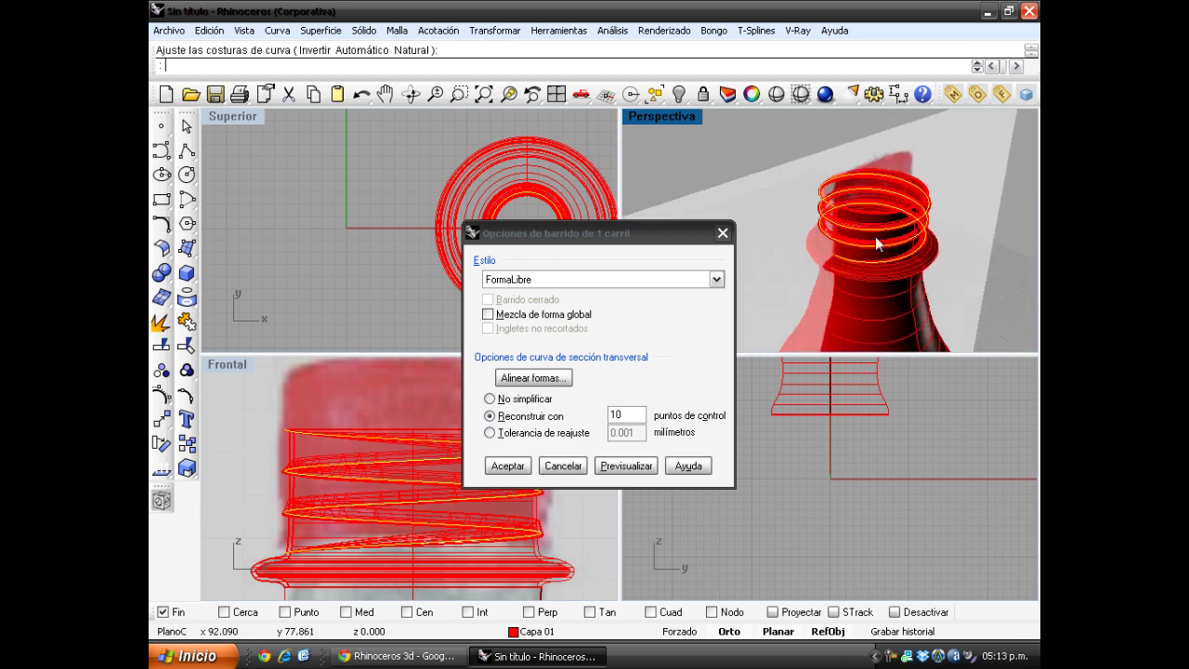
scroll(867, 214, up, 3)
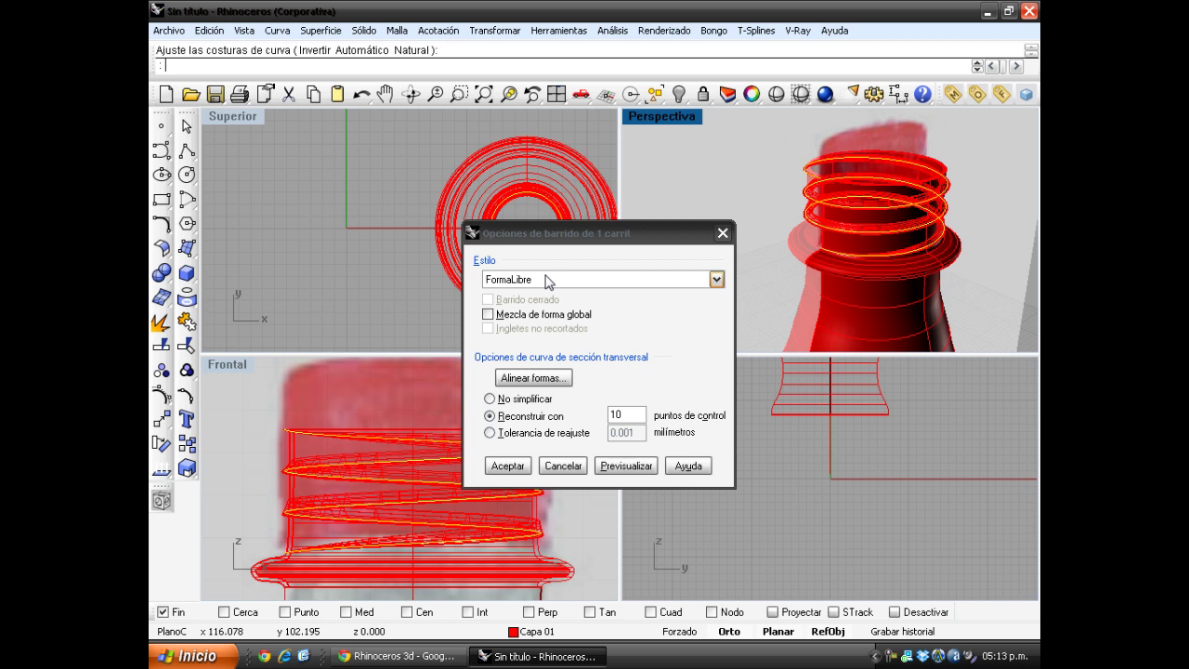
click(874, 539)
scroll(883, 564, down, 8)
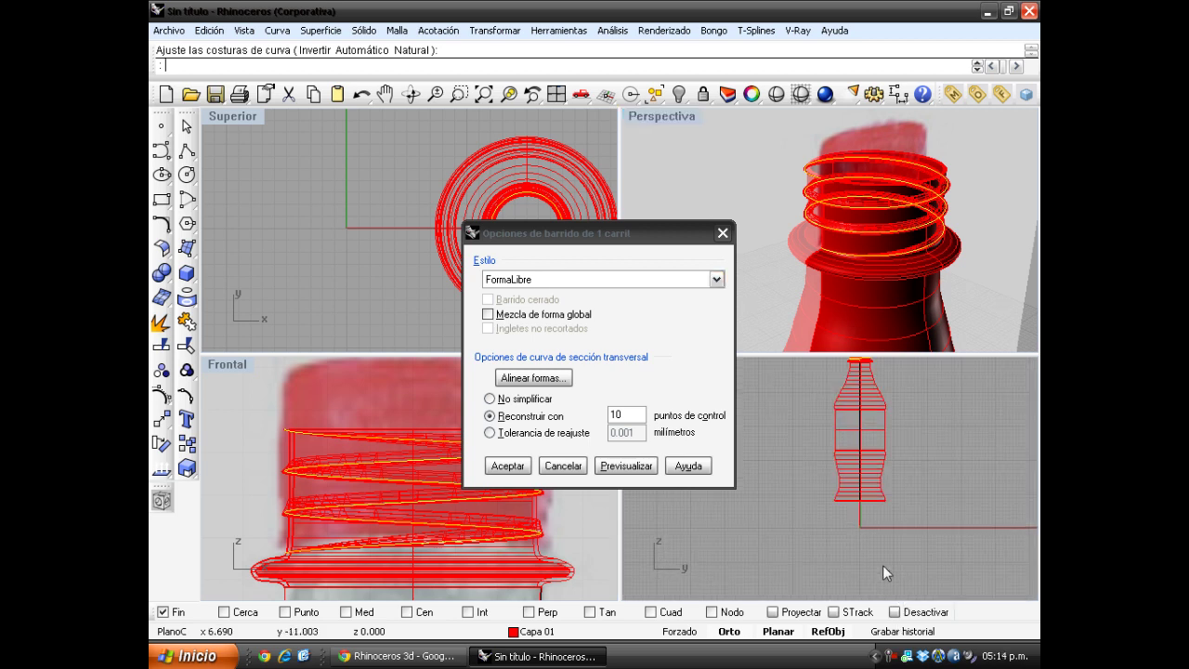
Step: Try the sweep style ParaleloPlanoC Derecha for the thread and preview it, keeping the rebuild setting at 10 control points
scroll(882, 460, up, 5)
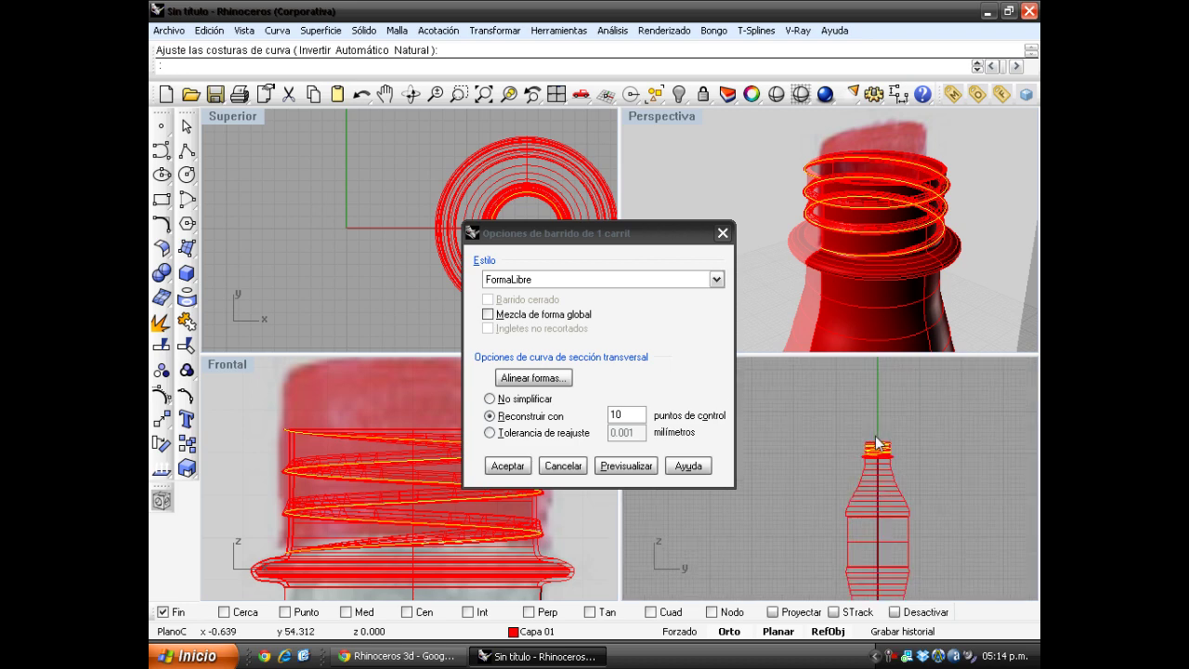
scroll(884, 463, up, 5)
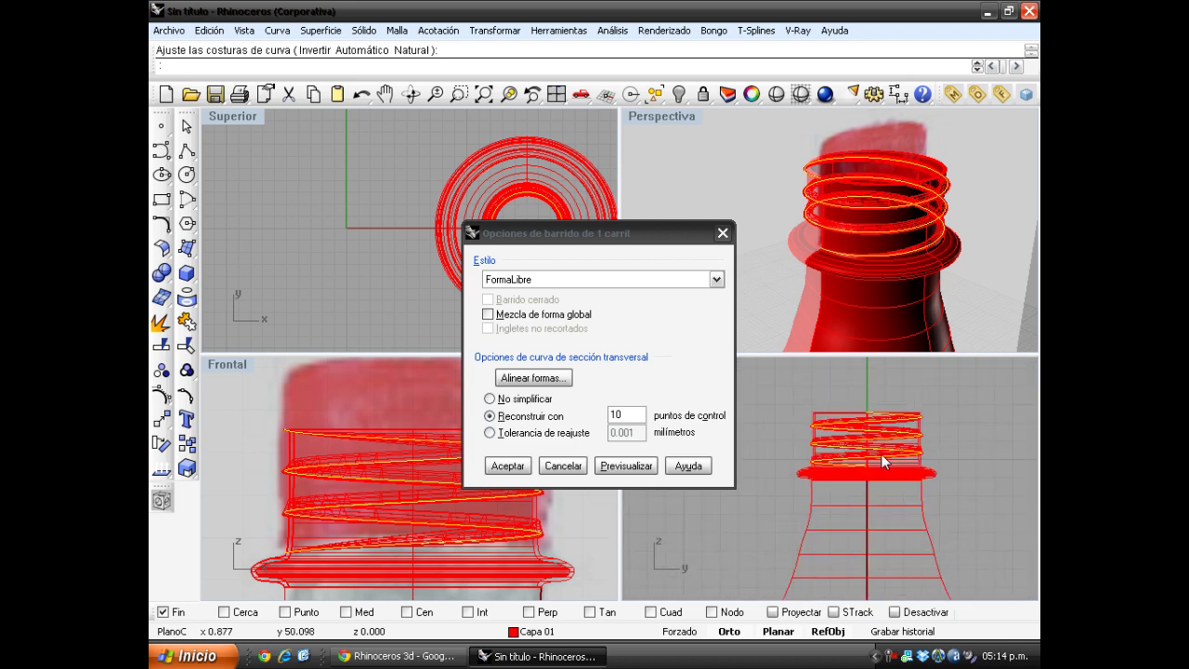
scroll(873, 435, up, 1)
scroll(872, 428, up, 1)
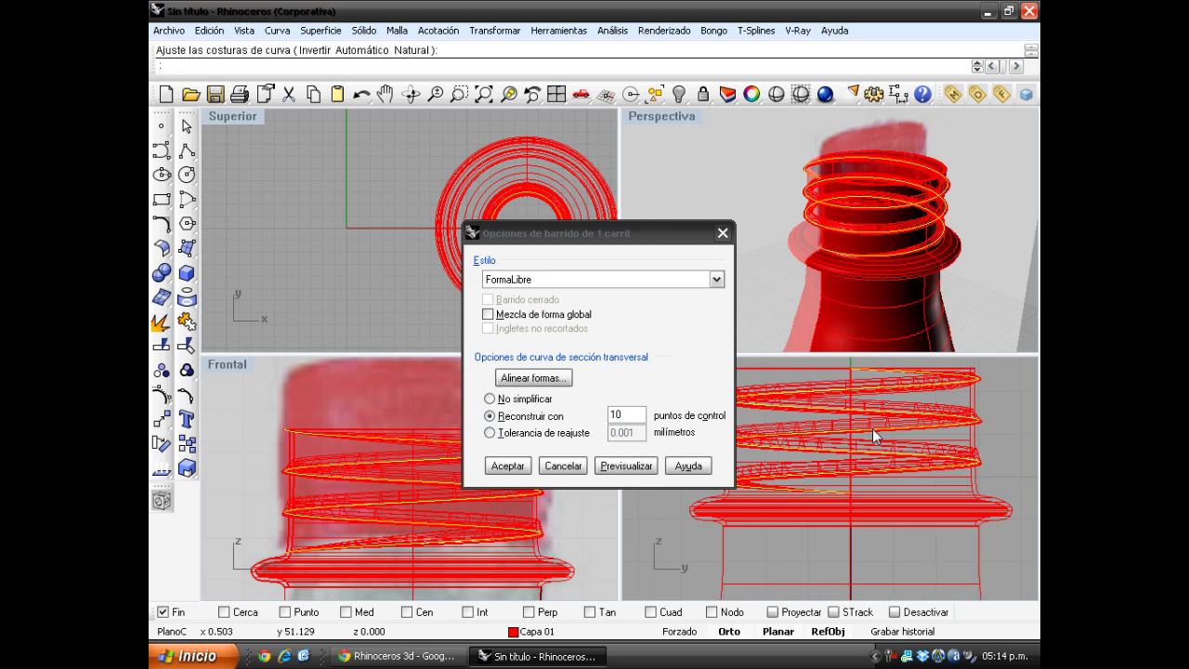
click(624, 279)
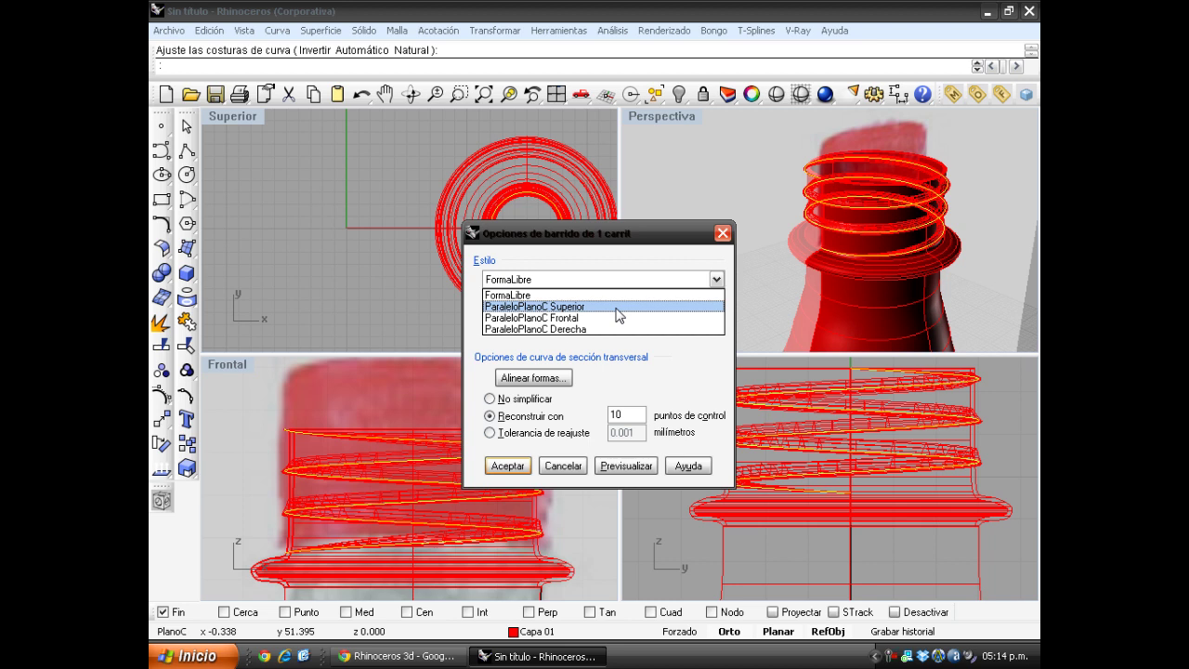
click(620, 306)
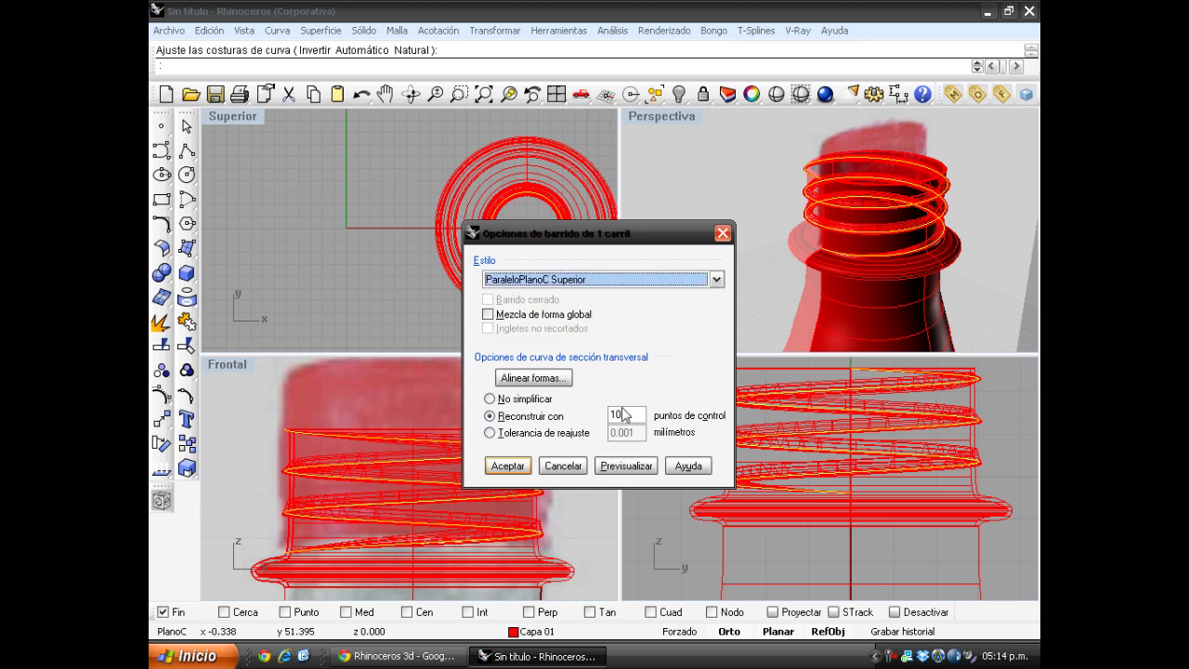
click(570, 283)
click(570, 280)
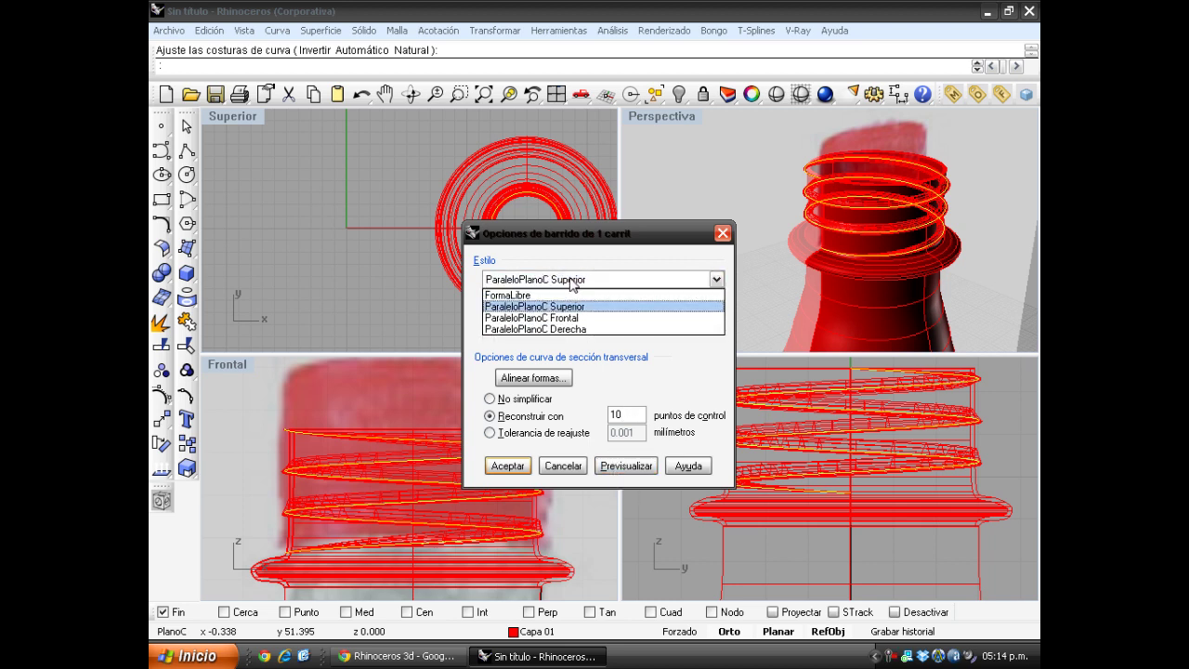
click(584, 331)
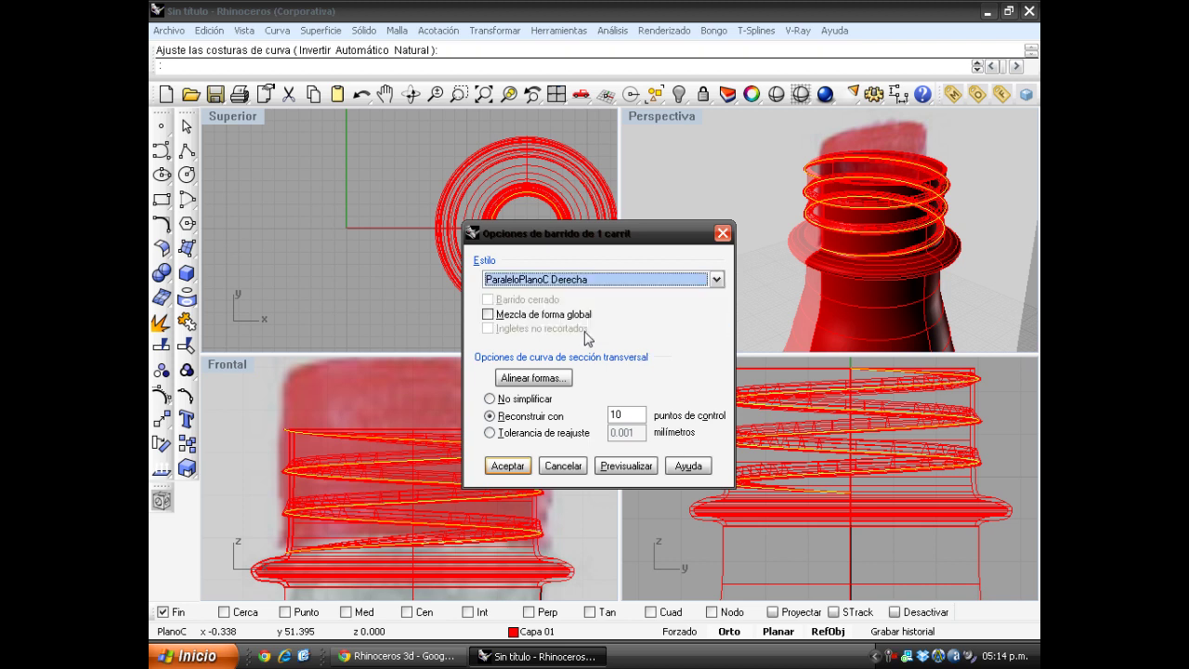
click(631, 467)
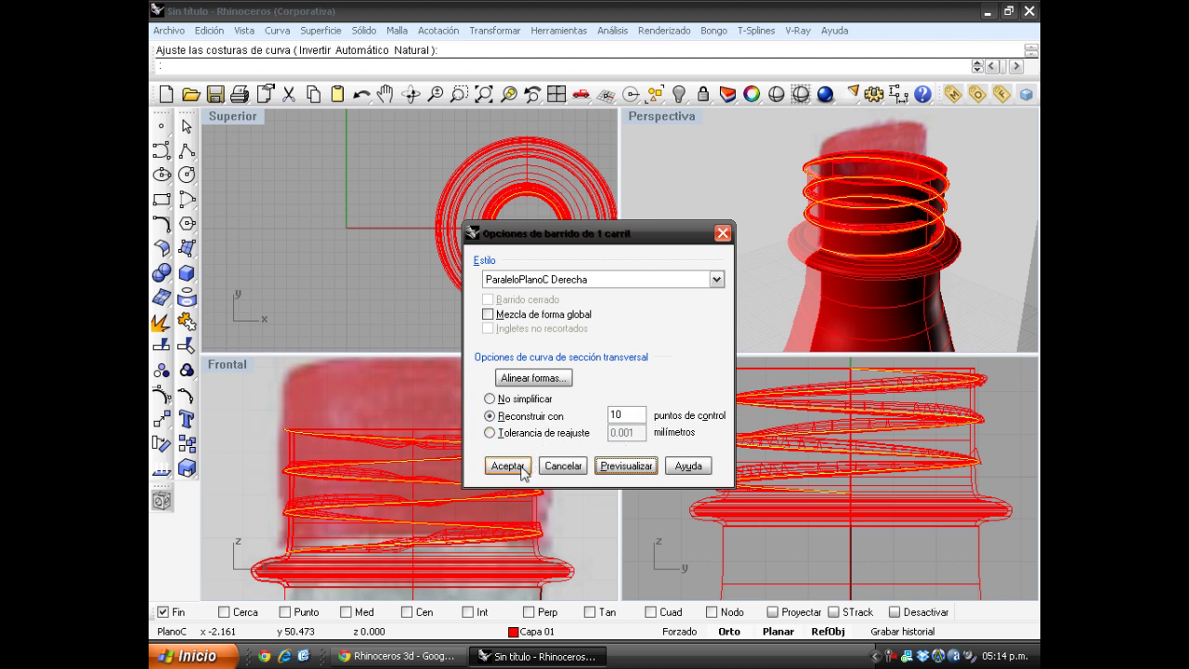
Step: Examine the previewed thread shape around the bottle neck in an enlarged front view, keeping the sweep options open
click(223, 368)
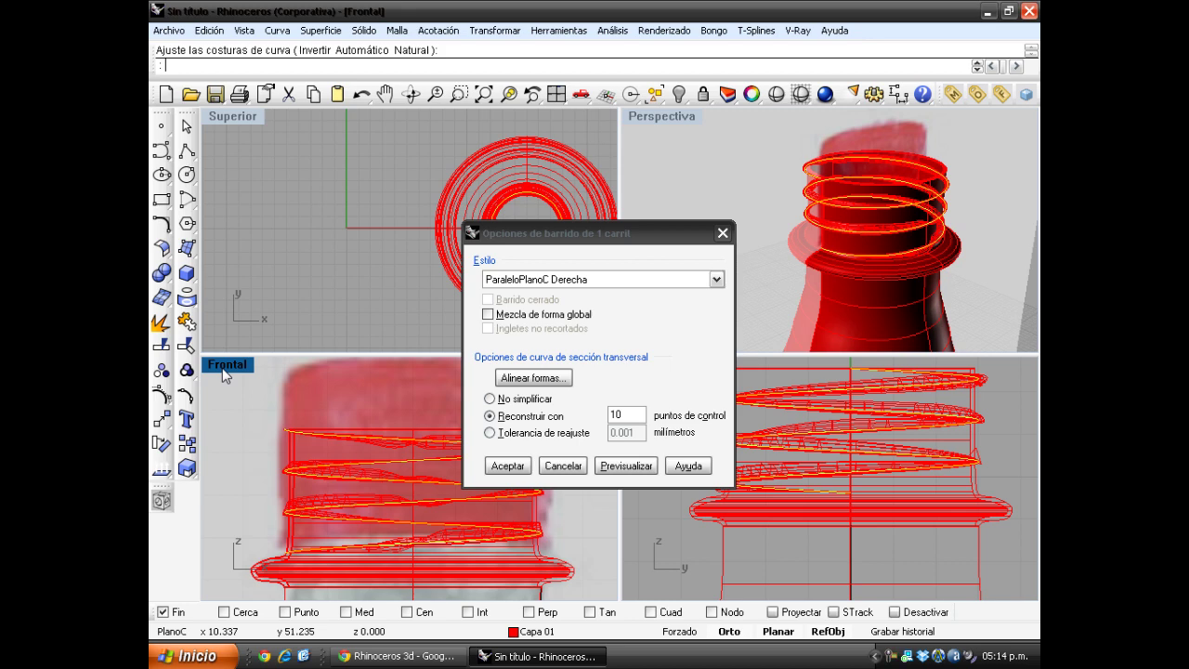
double_click(223, 367)
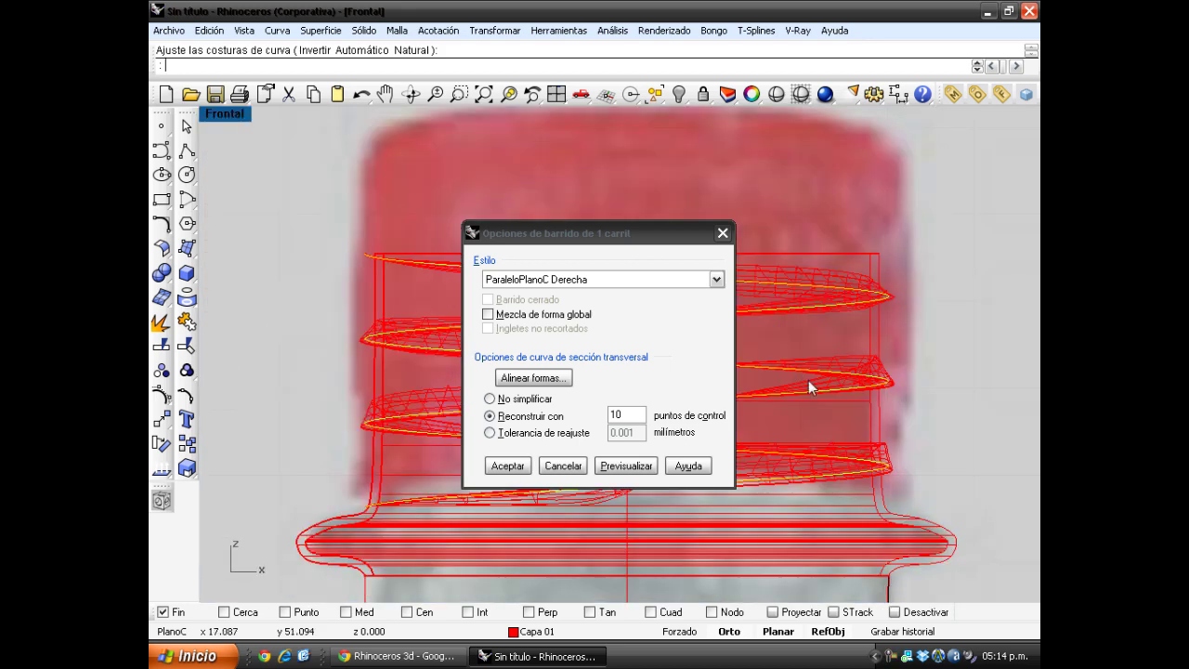
scroll(877, 357, down, 2)
scroll(929, 353, down, 3)
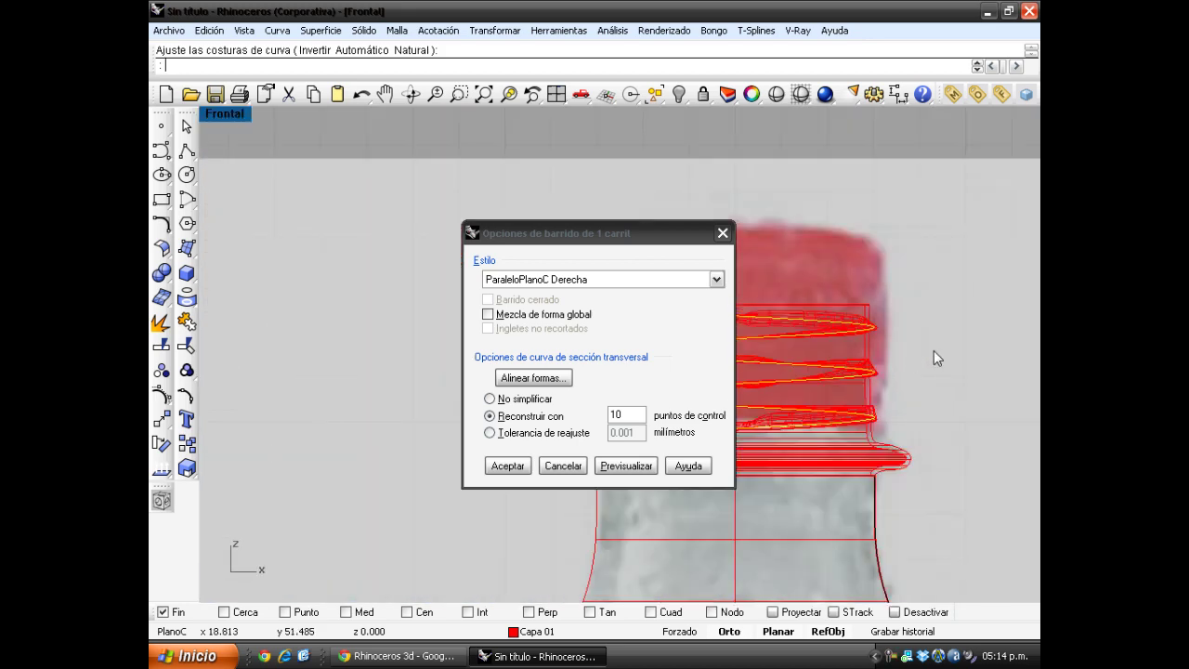
scroll(934, 351, down, 3)
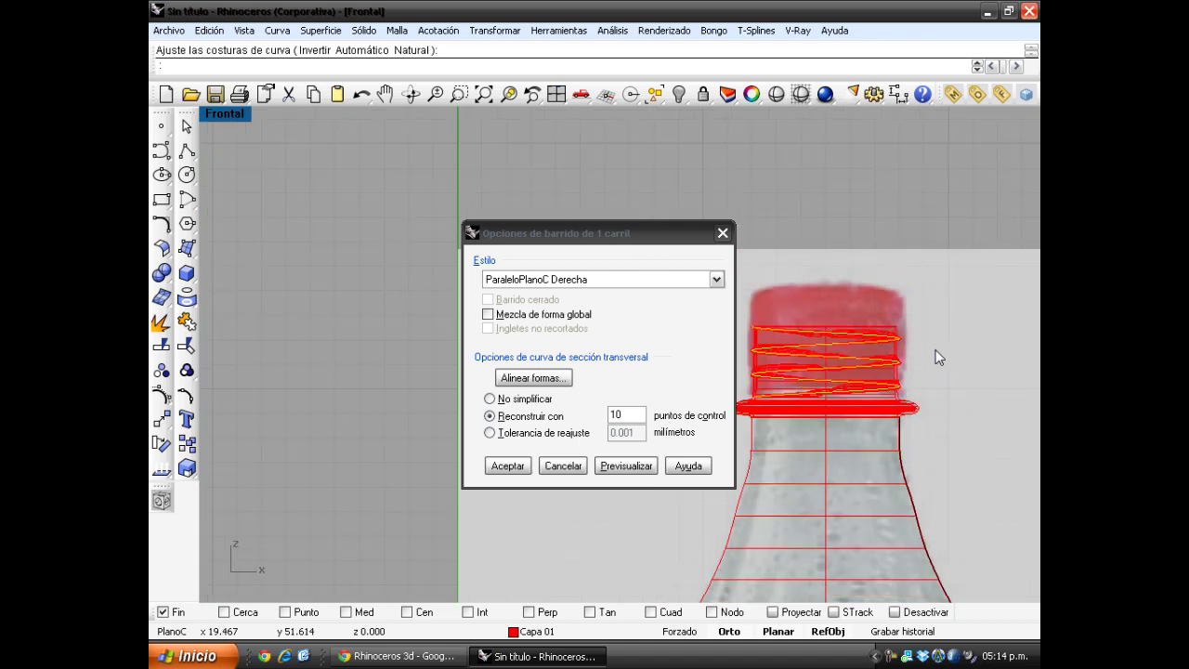
scroll(862, 344, up, 1)
scroll(845, 346, up, 2)
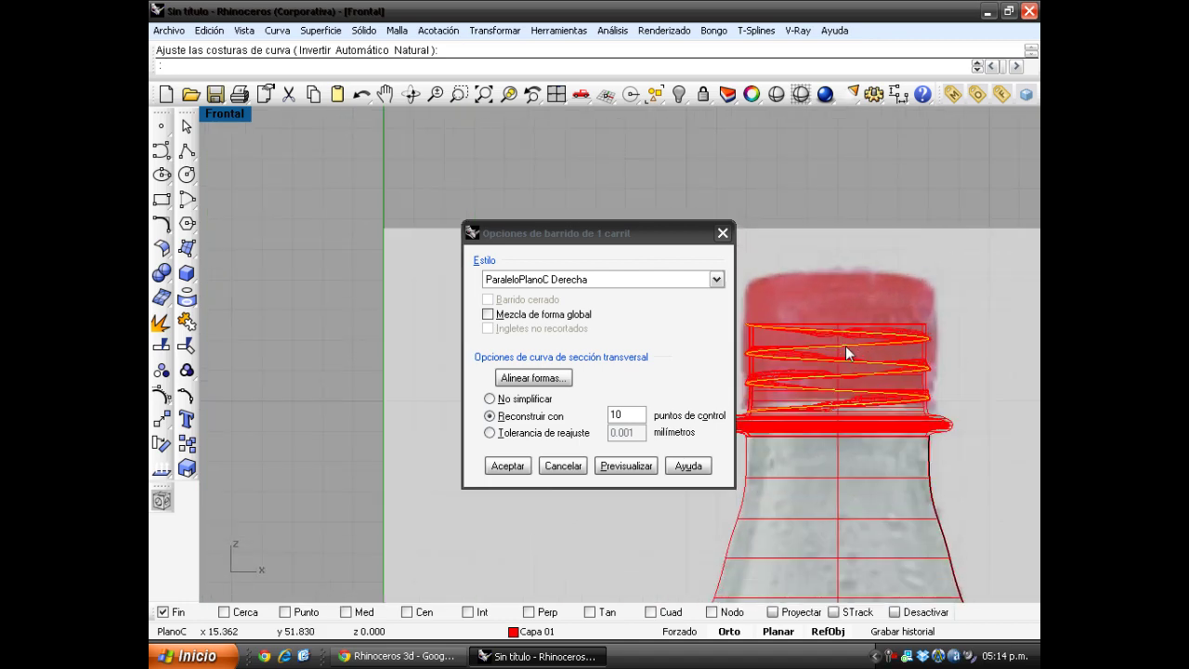
scroll(817, 358, up, 2)
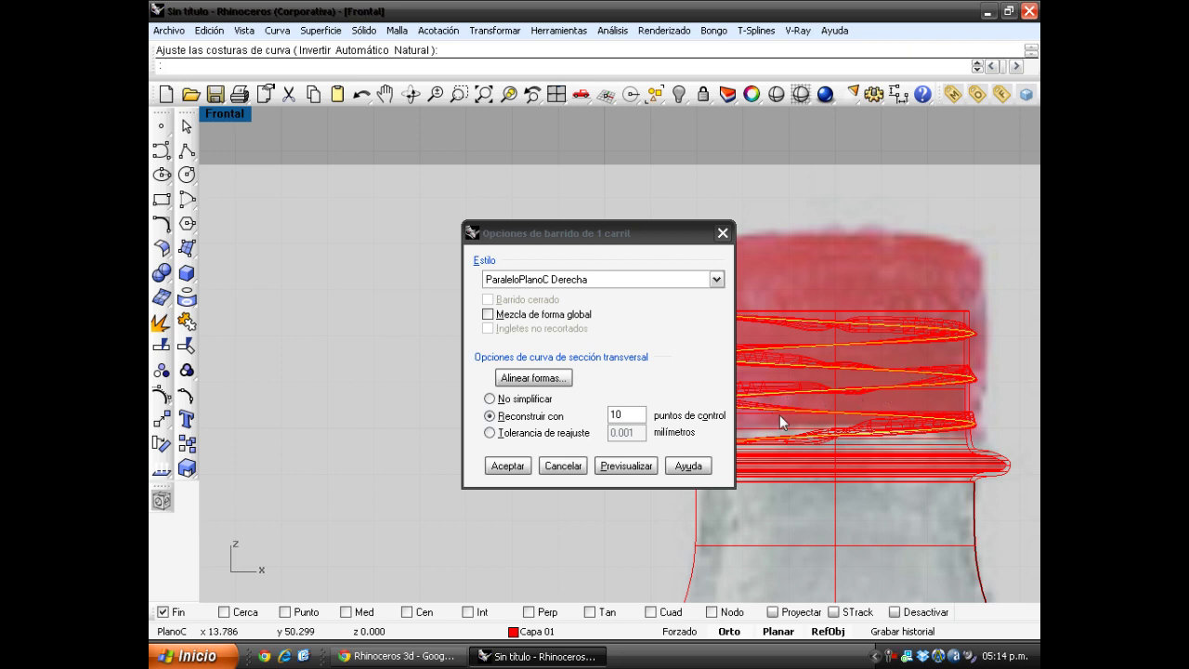
Step: Set the sweep style to FormaLibre, preview the thread again and create the sweep surface
click(614, 281)
click(606, 296)
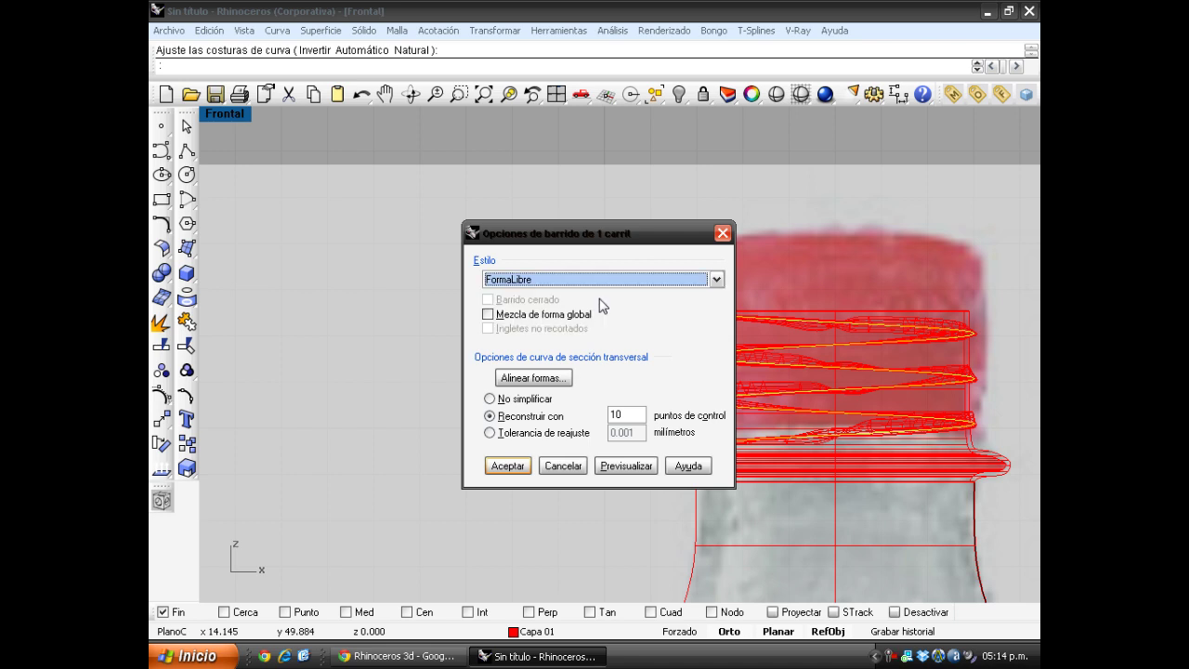
click(628, 466)
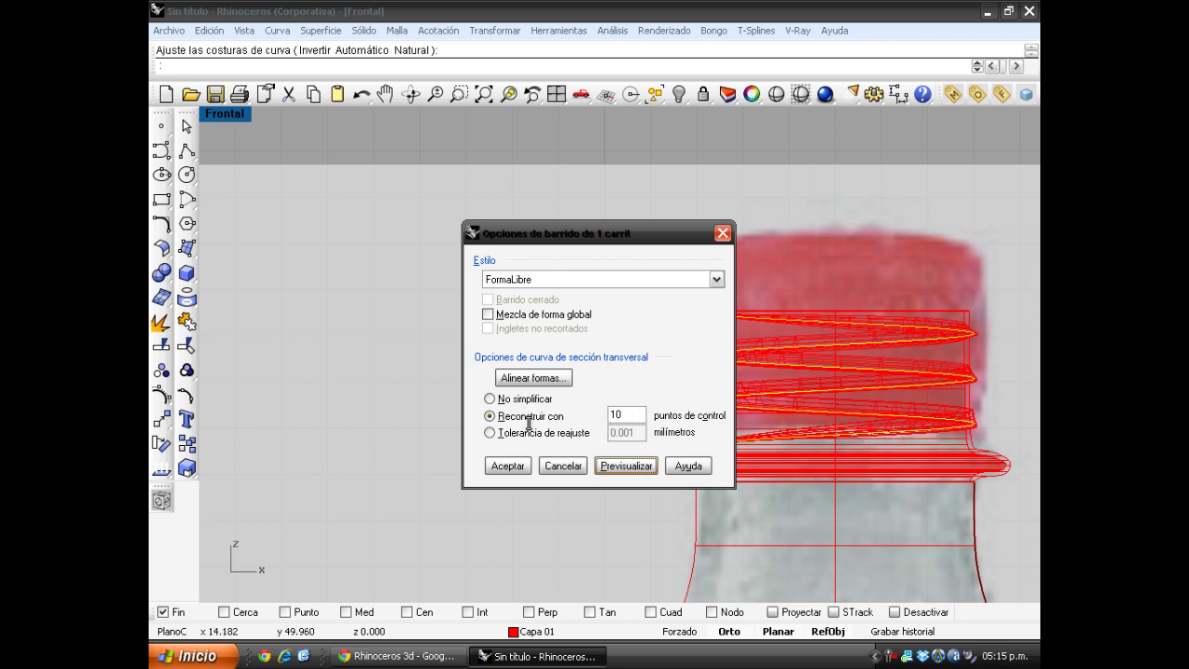
click(510, 468)
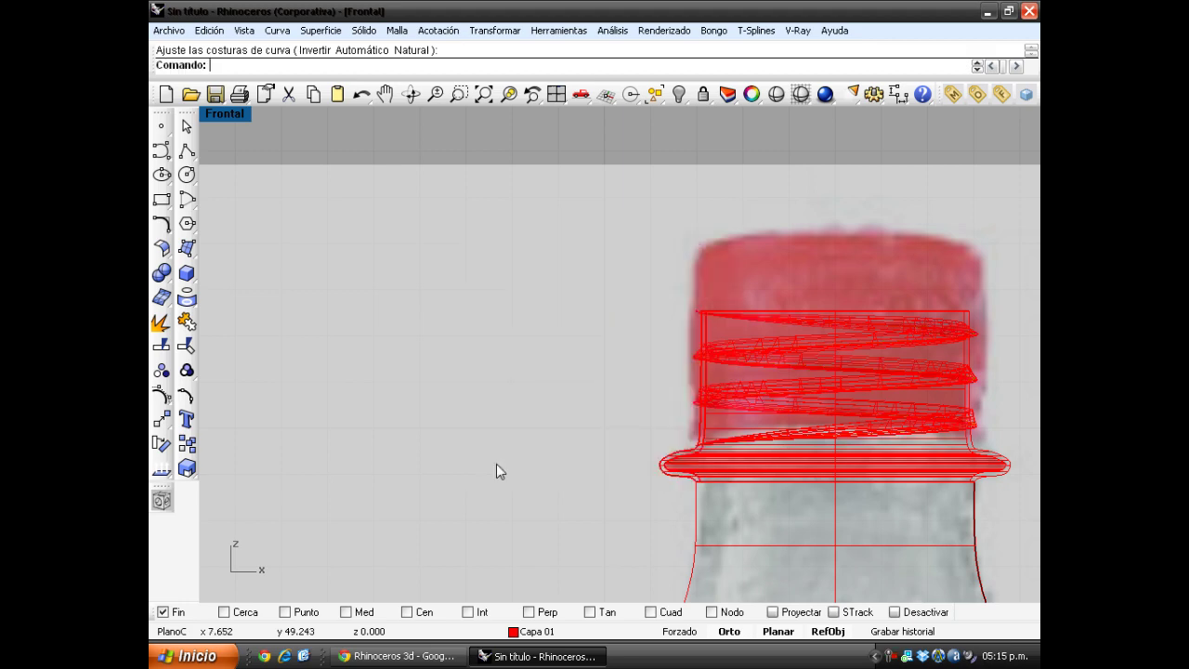
Step: Inspect the finished thread on the bottle neck in the shaded perspective view and the front view
double_click(228, 113)
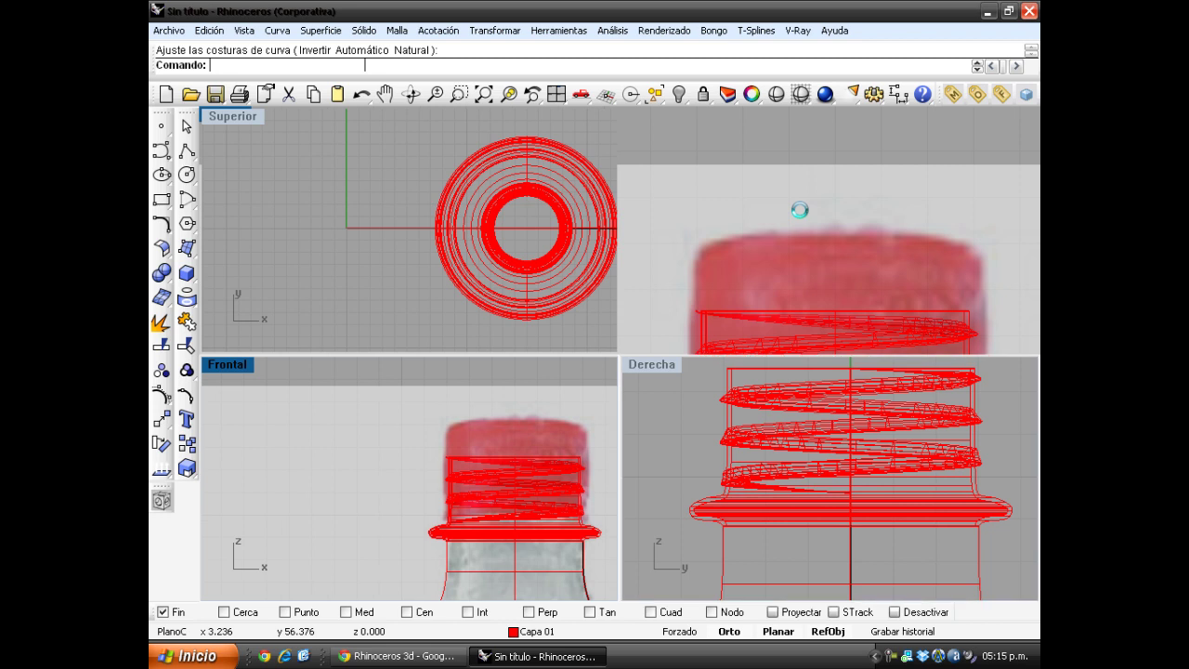
click(851, 219)
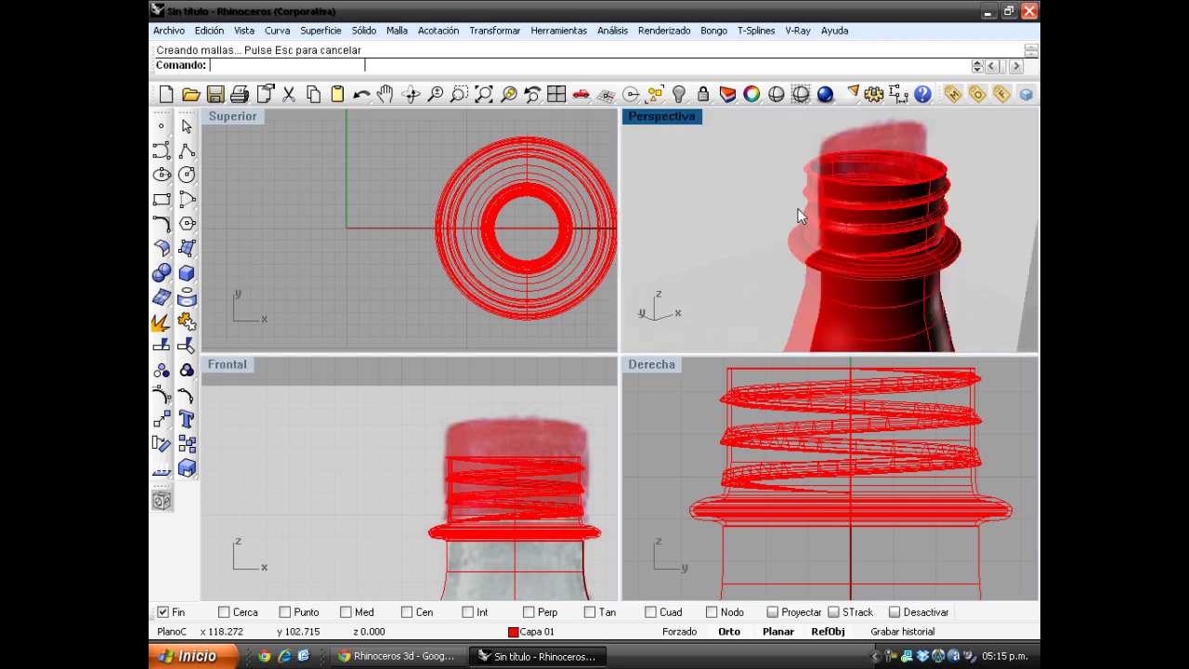
mouse_move(799, 215)
right_down()
mouse_move(796, 176)
mouse_move(826, 138)
right_up()
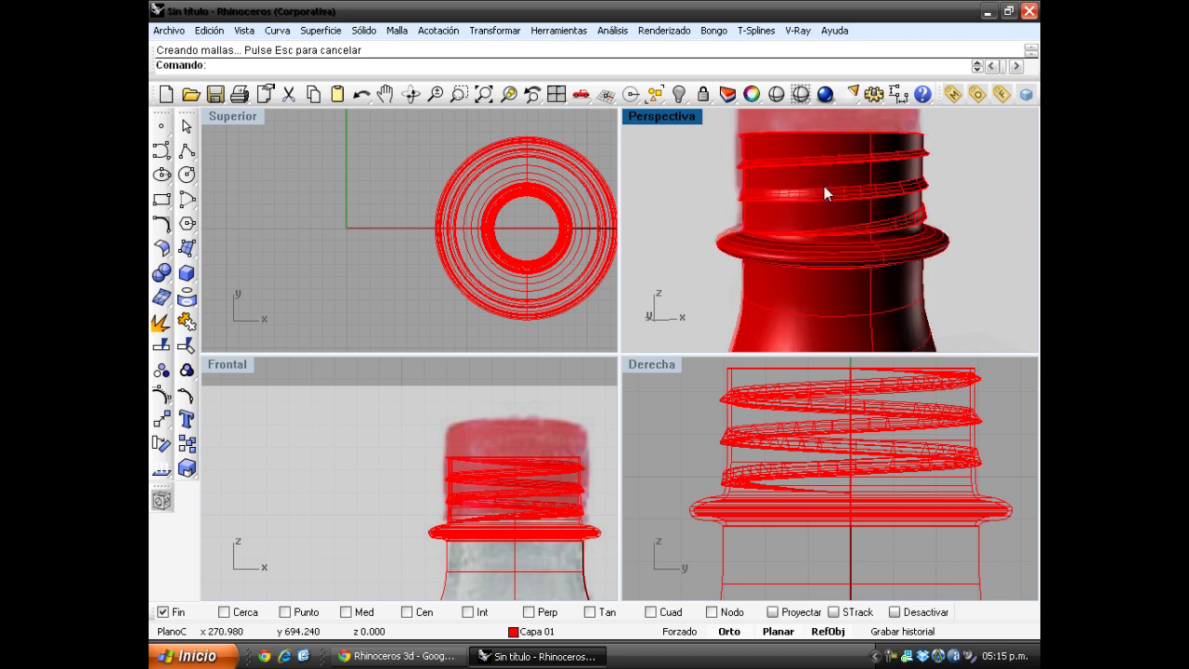
scroll(417, 467, down, 2)
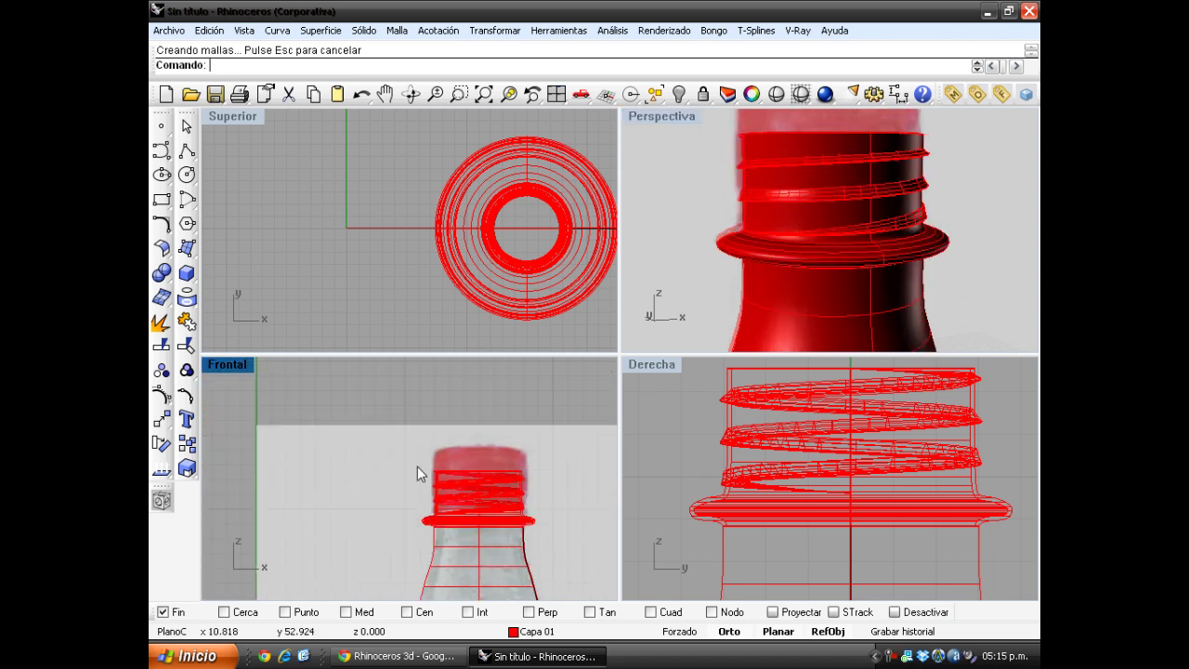
scroll(417, 466, down, 1)
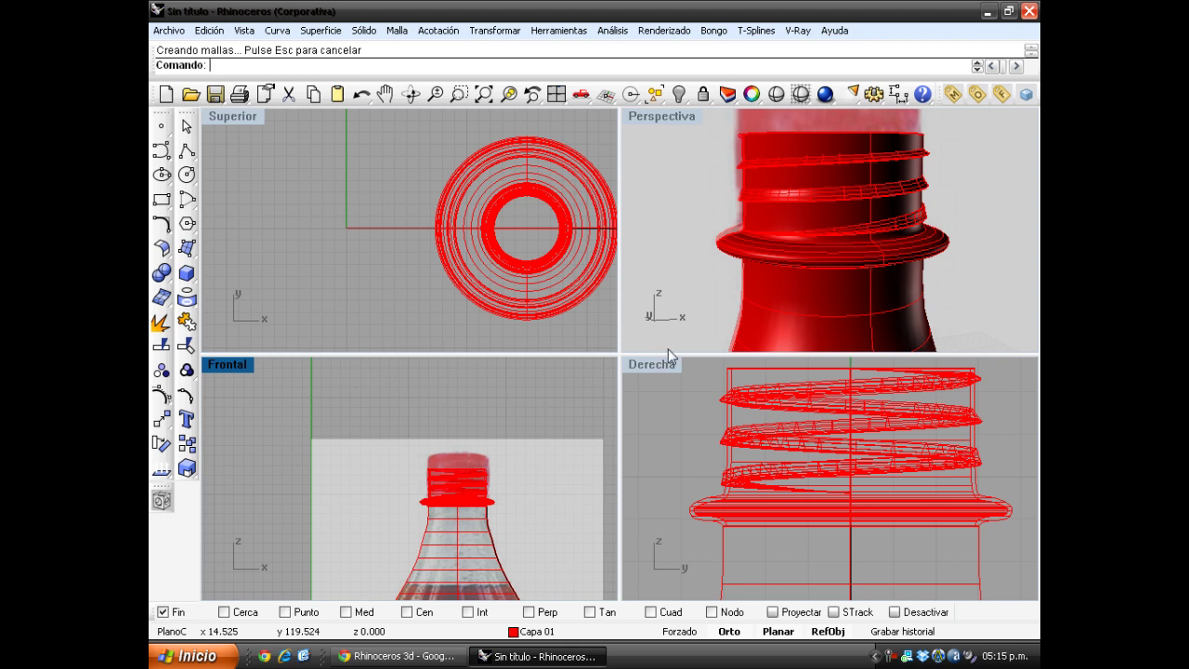
scroll(464, 474, up, 3)
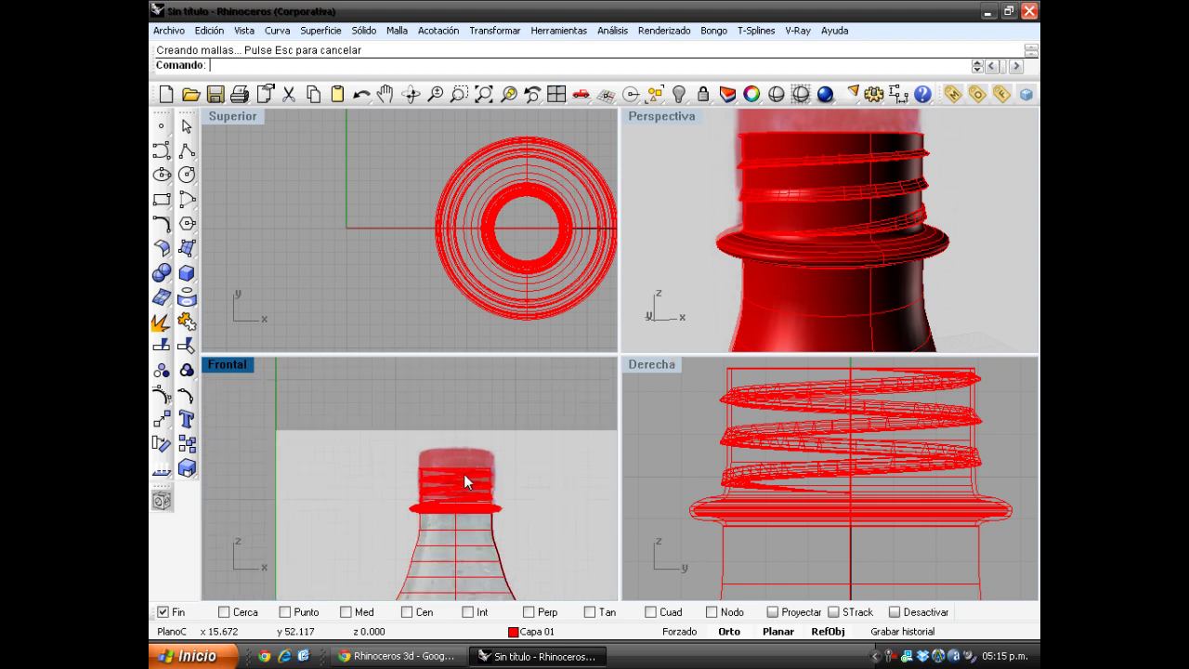
scroll(463, 474, up, 1)
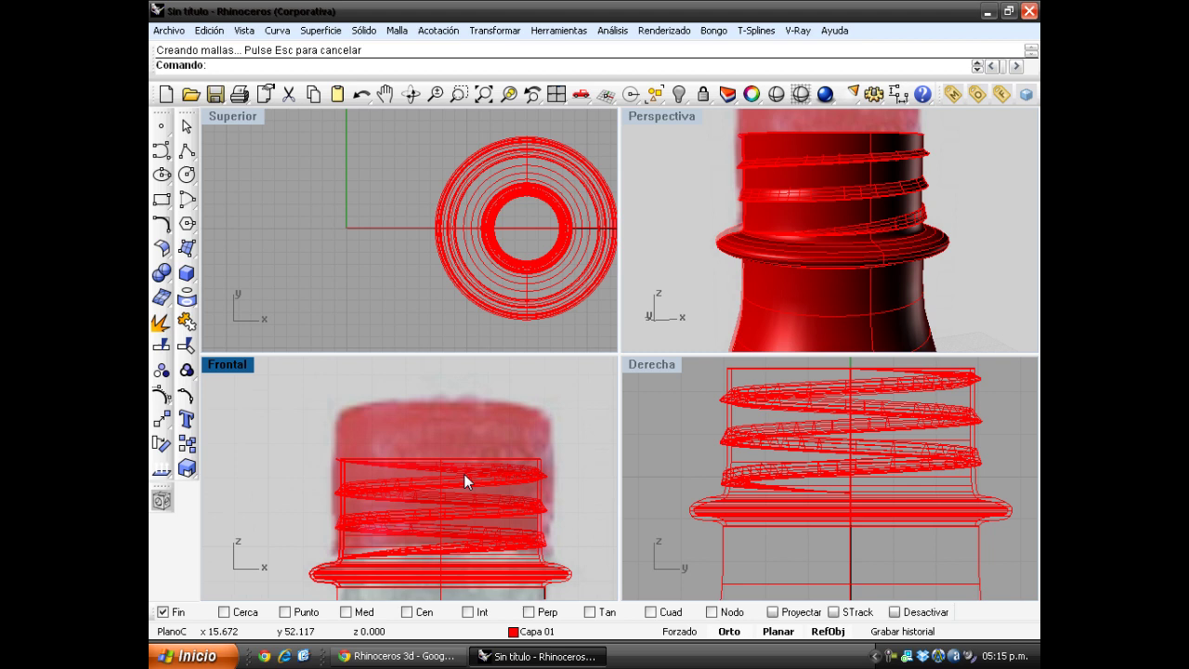
Step: Make Capa 02 the current layer
click(556, 634)
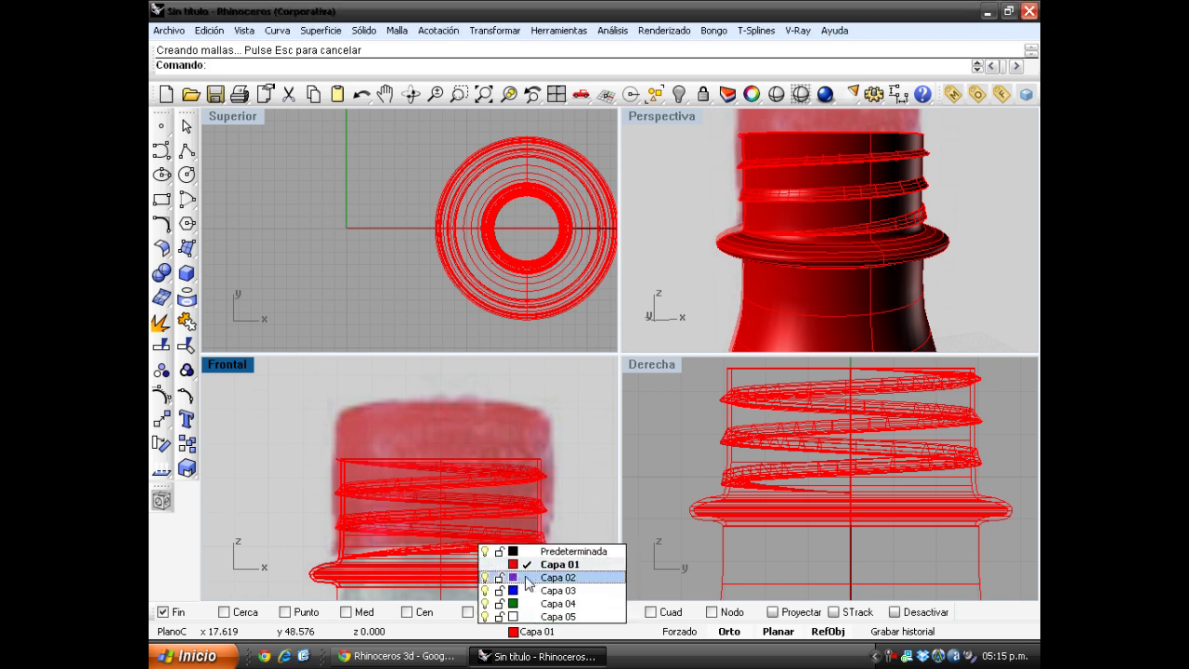
click(548, 578)
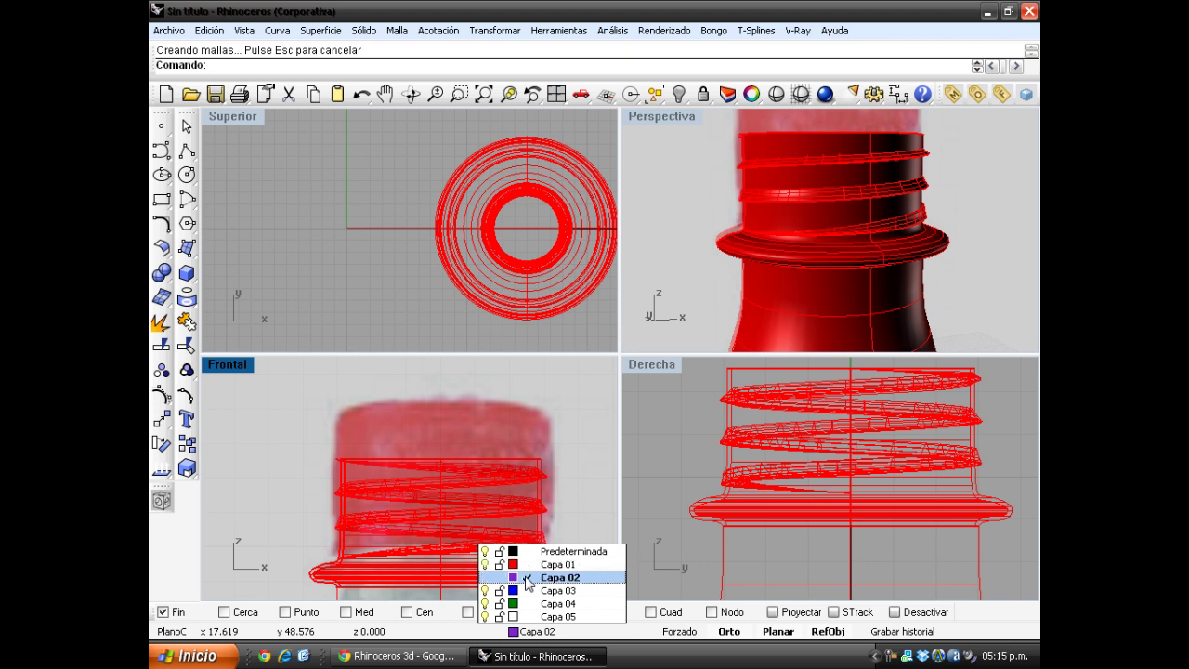
click(662, 448)
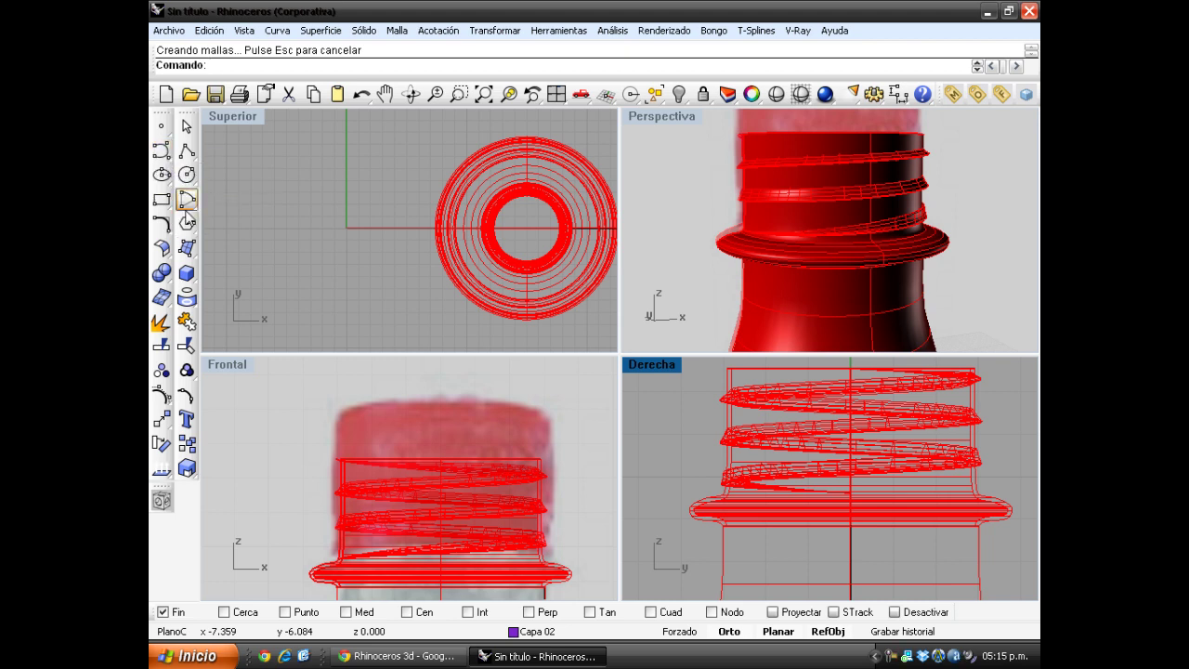
Step: Start a start-end-point arc in the front view, placing its ends at the two upper corners of the red cap in the reference image
click(188, 205)
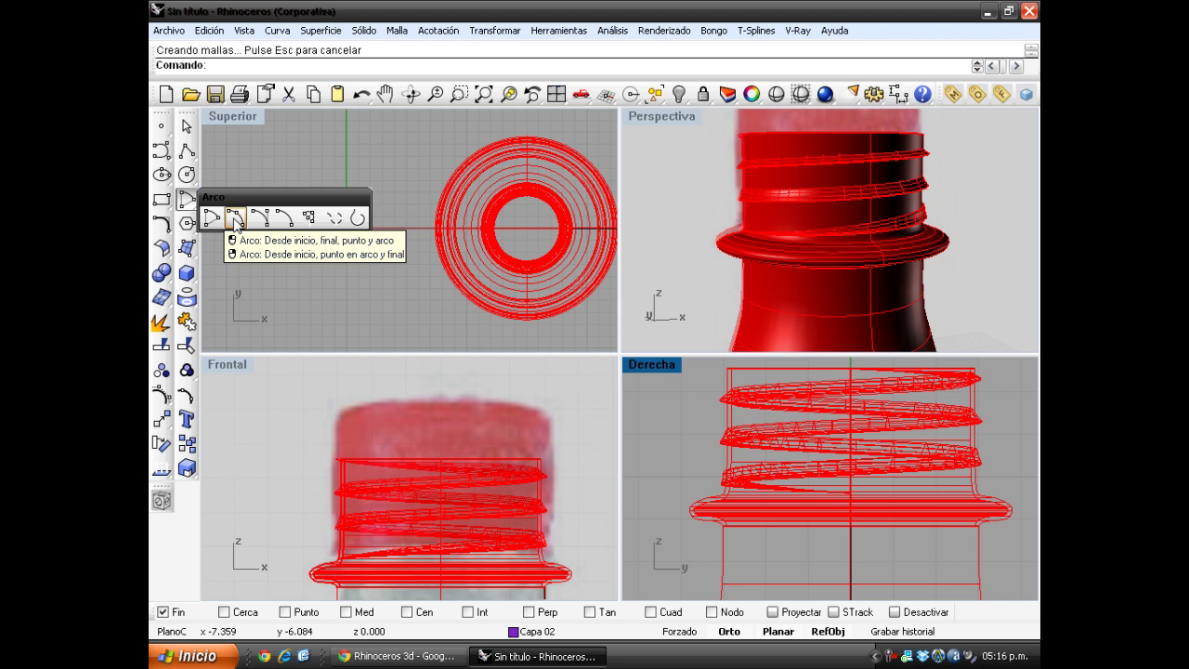
click(234, 219)
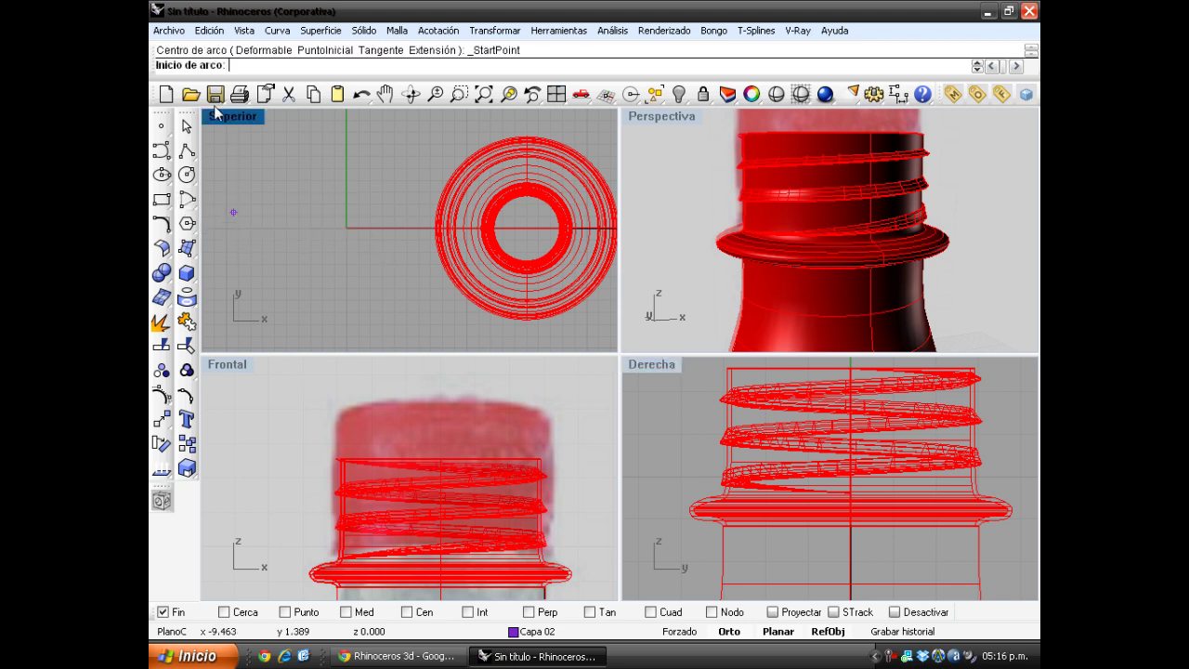
click(340, 419)
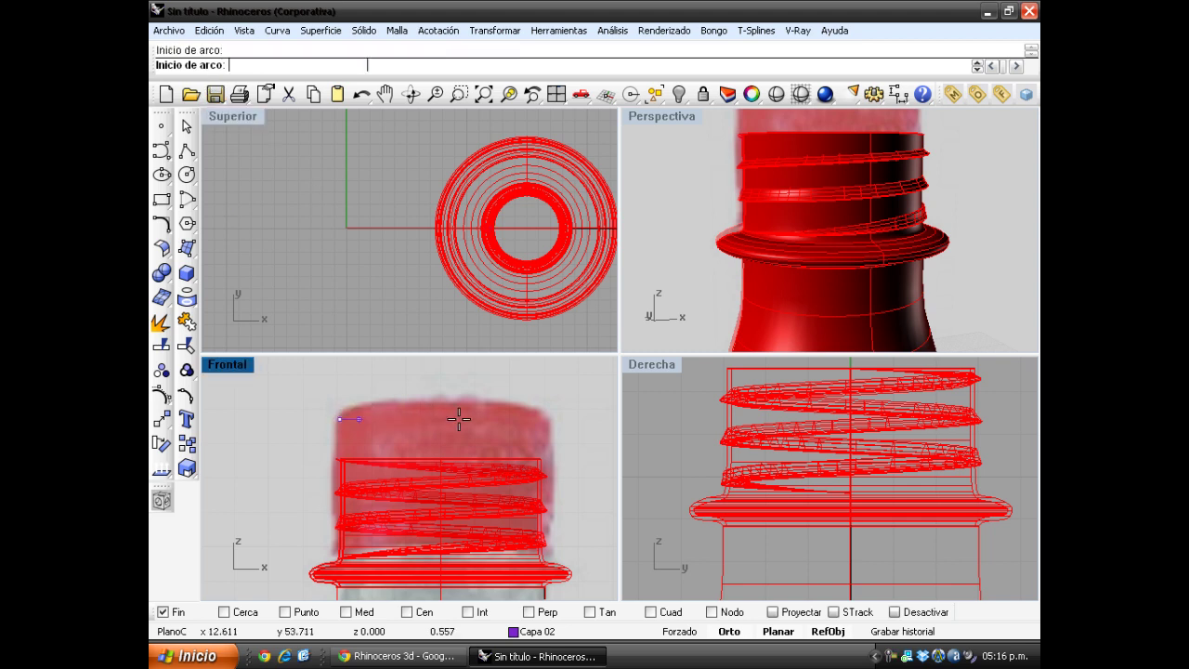
click(548, 425)
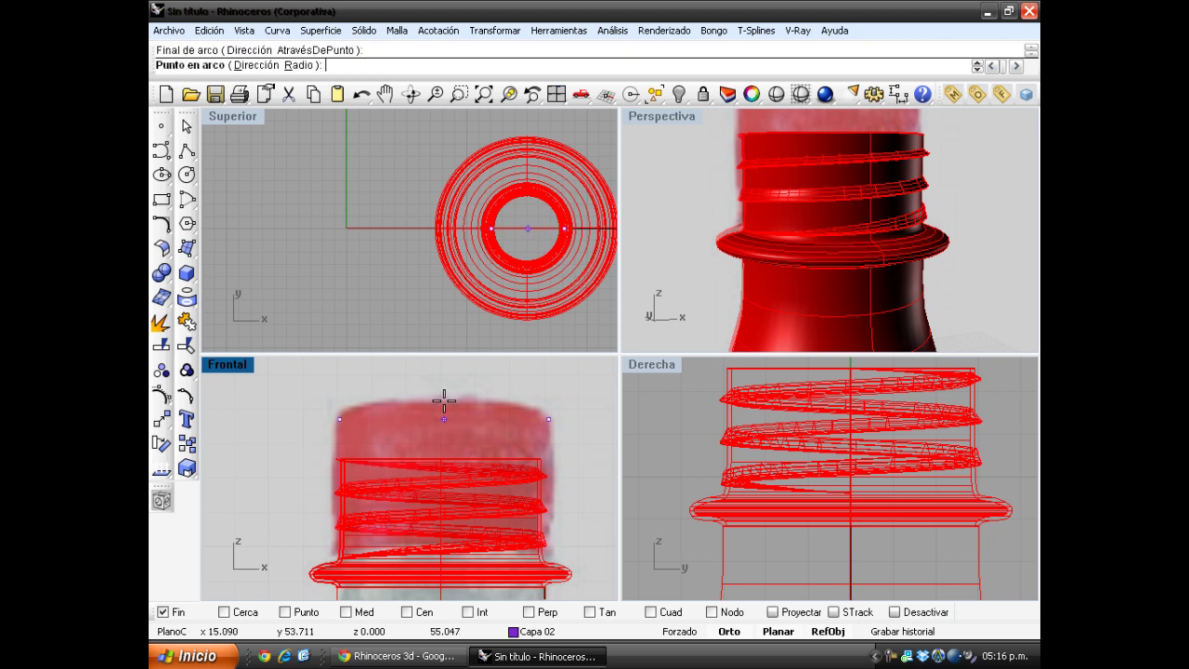